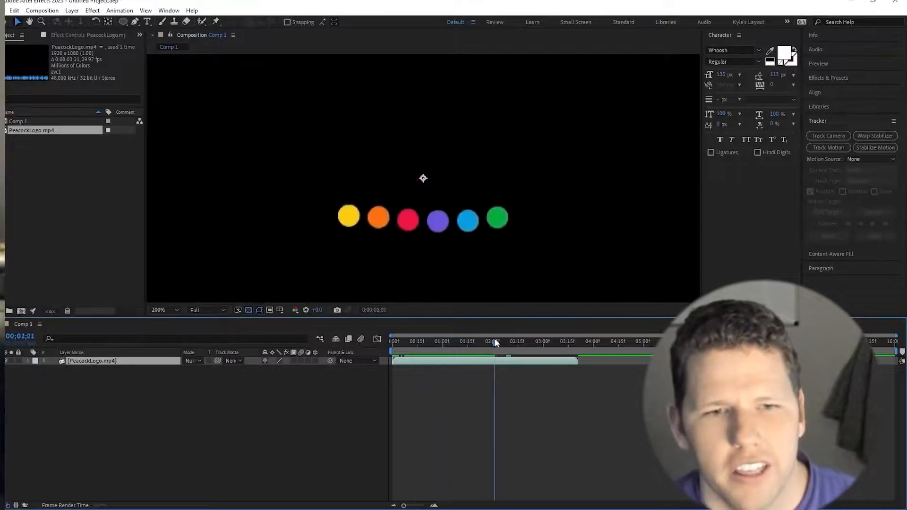
pyautogui.press('q')
pyautogui.moveTo(348, 210); pyautogui.dragTo(350, 212)
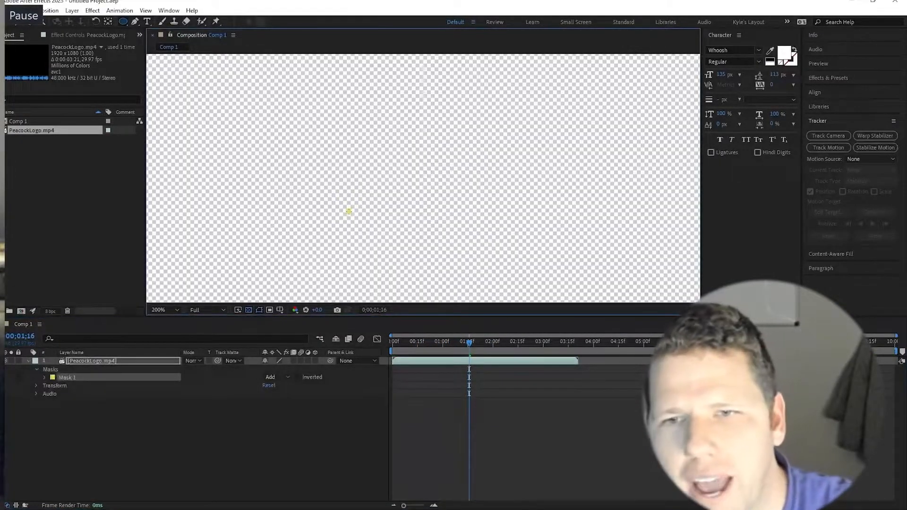
pyautogui.hotkey('ctrl', 'z')
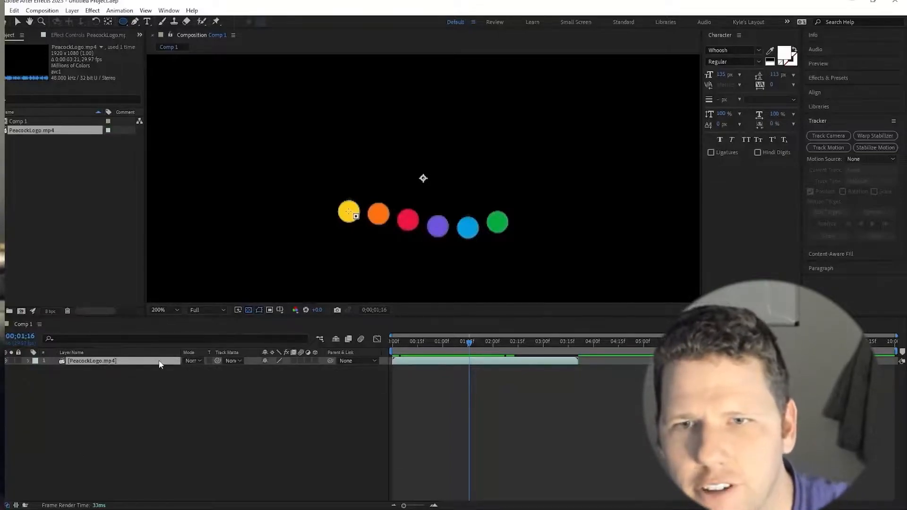
pyautogui.press('v')
pyautogui.moveTo(470, 336)
pyautogui.mouseDown()
pyautogui.moveTo(435, 333)
pyautogui.moveTo(469, 333)
pyautogui.mouseUp()
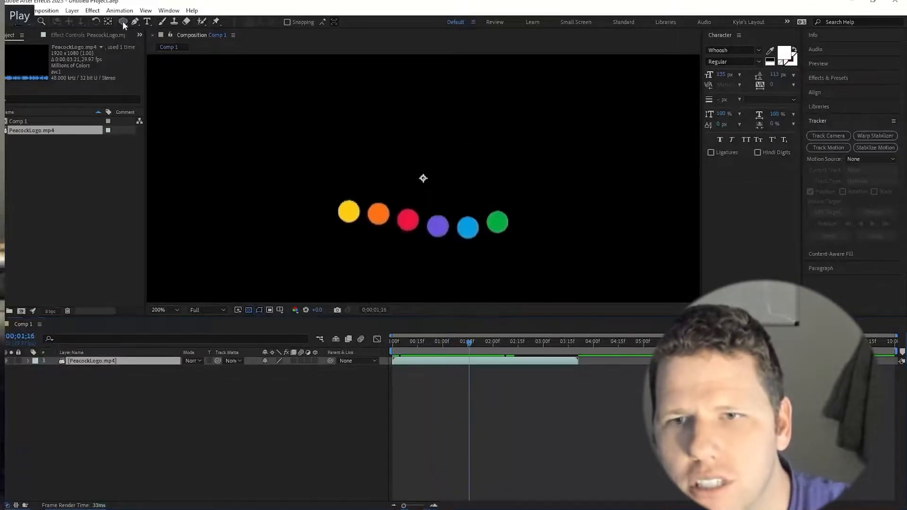
pyautogui.moveTo(348, 211); pyautogui.dragTo(371, 229)
pyautogui.hotkey('ctrl', 'z')
# Step: Draw a small circle shape above the footage's yellow dot, about the dot's size, and centre its anchor point
pyautogui.click(97, 398)
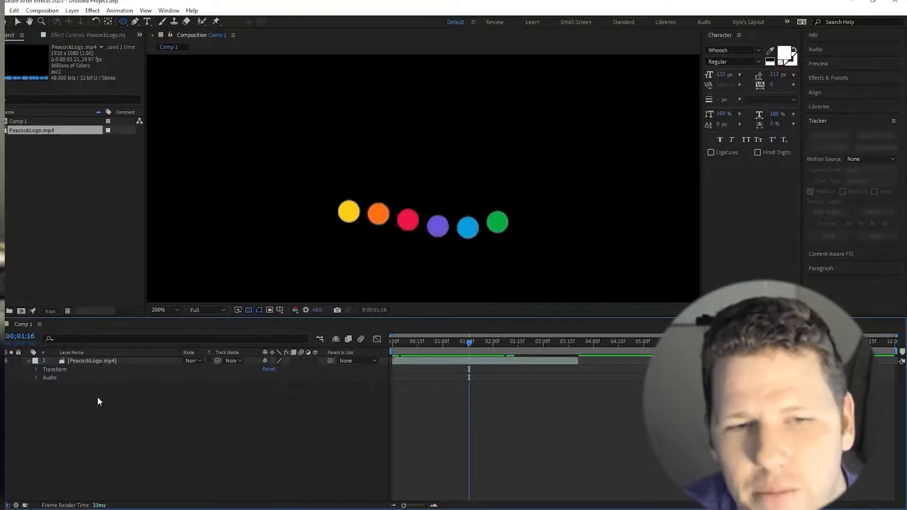
pyautogui.moveTo(337, 200)
pyautogui.mouseDown()
pyautogui.moveTo(360, 222)
pyautogui.moveTo(353, 172)
pyautogui.mouseUp()
pyautogui.hotkey('ctrl', 'alt', 'Home')
pyautogui.press('v')
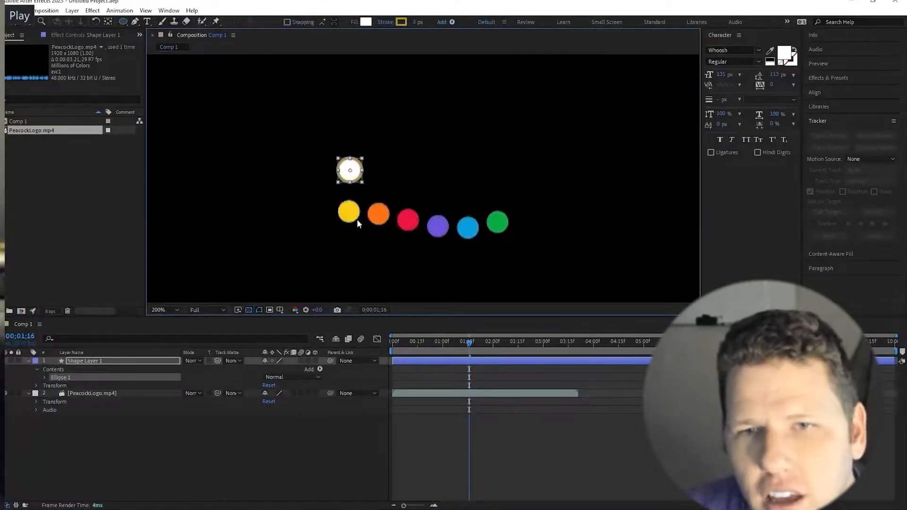
# Step: Remove the ellipse's stroke and sample its fill colour from the yellow dot in the footage
pyautogui.click(45, 378)
pyautogui.click(80, 394)
pyautogui.press('Delete')
pyautogui.click(53, 393)
pyautogui.click(281, 418)
pyautogui.click(348, 212)
# Step: Rename the yellow circle's shape layer "Circle 1"
pyautogui.click(95, 368)
pyautogui.rightClick(94, 361)
pyautogui.click(111, 356)
pyautogui.write('Circle 1')
pyautogui.press('Return')
# Step: Duplicate the Circle 1 layer, place the copy beneath it and reveal the copy's fill properties
pyautogui.hotkey('ctrl', 'd')
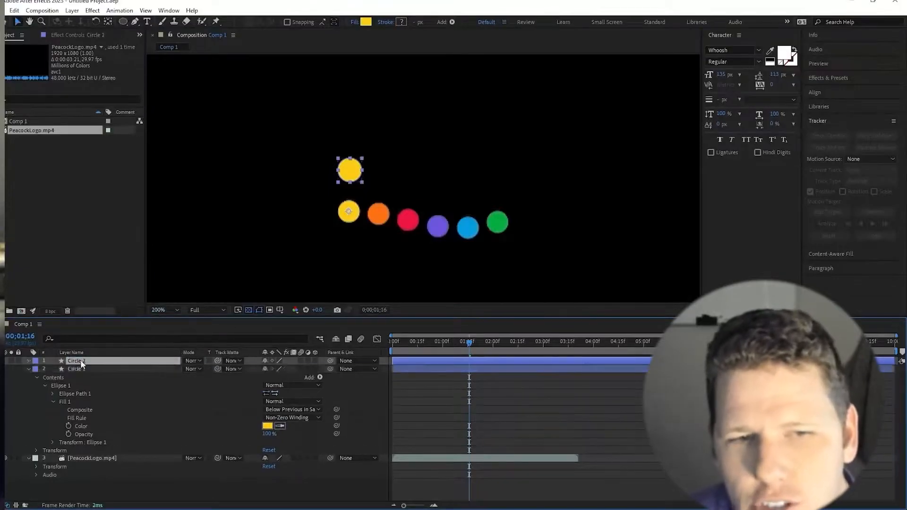
pyautogui.click(28, 369)
pyautogui.click(37, 377)
pyautogui.click(45, 386)
pyautogui.click(52, 402)
pyautogui.click(53, 402)
pyautogui.click(53, 394)
pyautogui.click(52, 393)
pyautogui.click(53, 402)
# Step: Sample the Circle 2 fill from the footage's orange dot and move the shape just right of the yellow circle
pyautogui.click(281, 426)
pyautogui.click(379, 214)
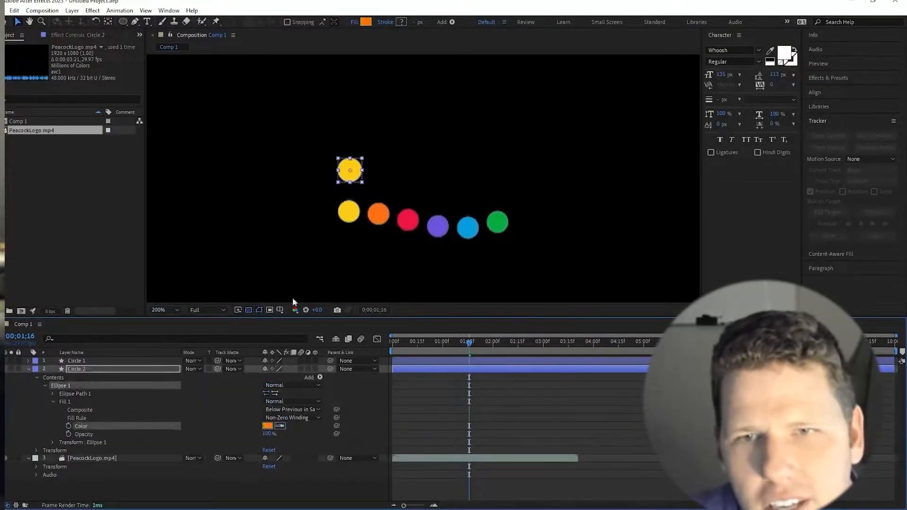
pyautogui.moveTo(350, 171); pyautogui.dragTo(380, 171)
# Step: Duplicate the Circle 2 layer, place the copy beneath it and reveal the copy's fill properties
pyautogui.click(274, 433)
pyautogui.hotkey('ctrl', 'd')
pyautogui.moveTo(77, 369); pyautogui.dragTo(81, 398)
pyautogui.click(29, 369)
pyautogui.click(29, 377)
pyautogui.click(37, 386)
pyautogui.click(48, 393)
pyautogui.click(45, 393)
# Step: Sample the Circle 3 fill from the footage's red dot and move the shape just right of the orange circle
pyautogui.click(280, 434)
pyautogui.click(408, 220)
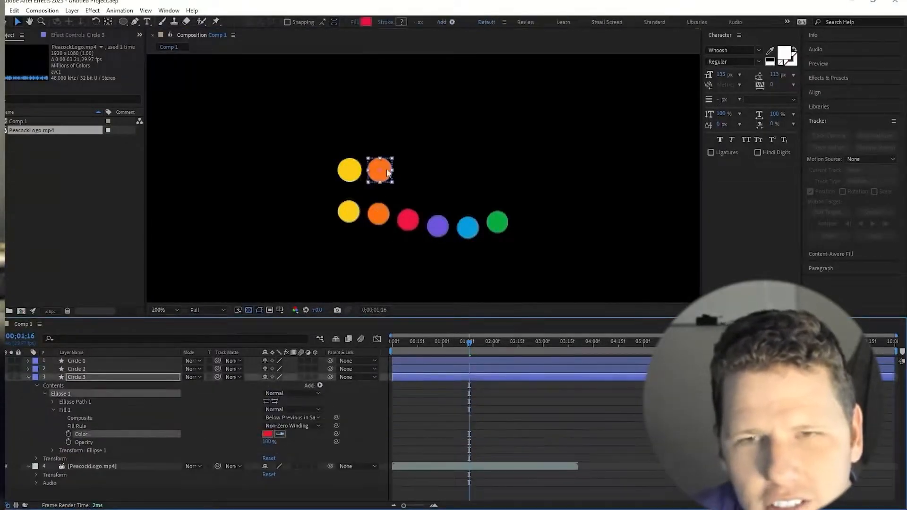
pyautogui.moveTo(380, 170); pyautogui.dragTo(411, 170)
# Step: Duplicate the Circle 3 layer, place the copy beneath it and reveal the copy's fill properties
pyautogui.click(84, 377)
pyautogui.hotkey('ctrl', 'd')
pyautogui.moveTo(83, 377); pyautogui.dragTo(81, 396)
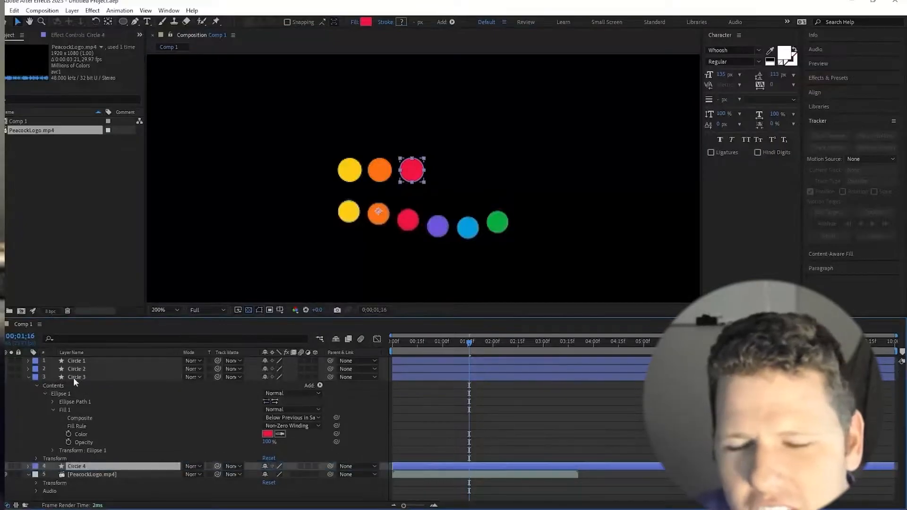
pyautogui.click(73, 378)
pyautogui.click(29, 377)
pyautogui.click(29, 385)
pyautogui.click(37, 393)
pyautogui.click(45, 402)
pyautogui.click(53, 418)
# Step: Sample the Circle 4 fill from the footage's purple dot and move the shape just right of the red circle
pyautogui.click(280, 443)
pyautogui.click(438, 226)
pyautogui.moveTo(412, 170); pyautogui.dragTo(441, 170)
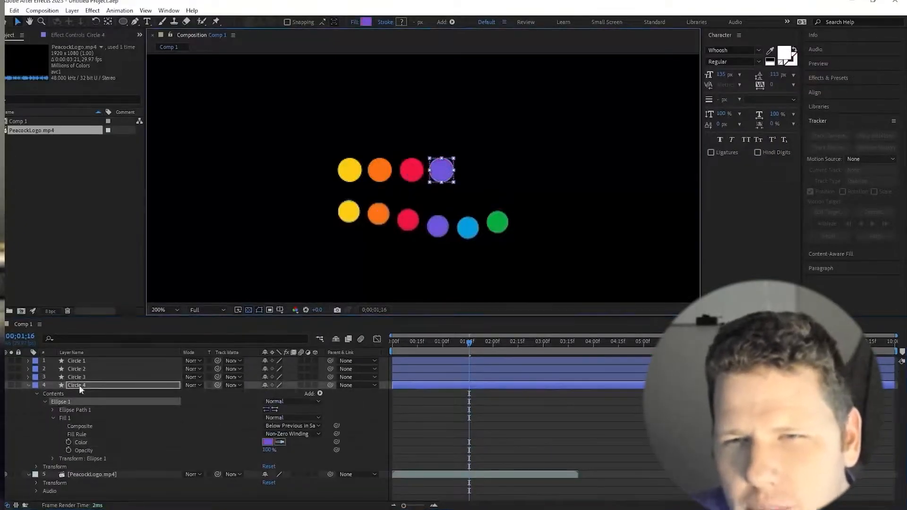
# Step: Duplicate the Circle 4 layer, place the copy beneath it and reveal the copy's fill properties
pyautogui.click(77, 386)
pyautogui.hotkey('ctrl', 'd')
pyautogui.moveTo(77, 385); pyautogui.dragTo(78, 399)
pyautogui.click(29, 393)
pyautogui.click(37, 402)
pyautogui.click(45, 410)
pyautogui.click(53, 426)
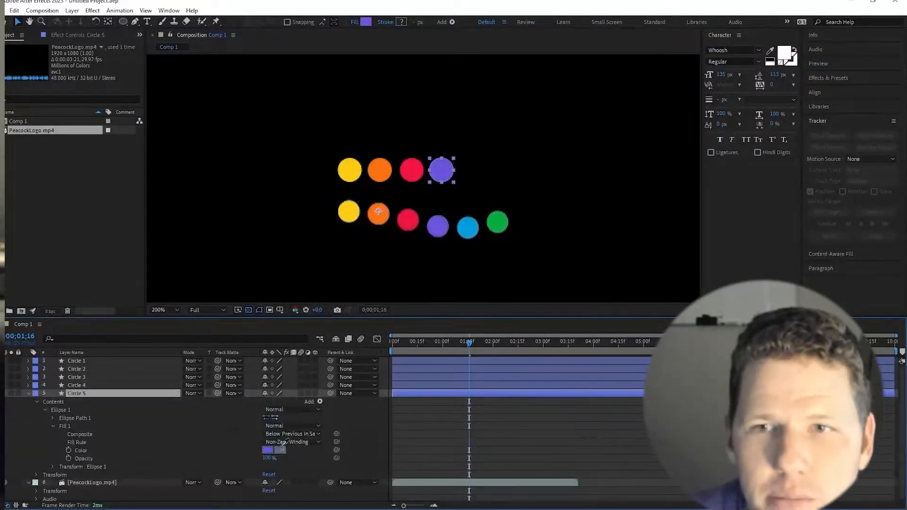
# Step: Sample the Circle 5 fill from the footage's blue dot and move the shape just right of the purple circle
pyautogui.click(281, 450)
pyautogui.click(464, 230)
pyautogui.click(29, 393)
pyautogui.moveTo(440, 172); pyautogui.dragTo(469, 172)
# Step: Duplicate the Circle 5 layer, place the copy beneath it and reveal the copy's fill properties
pyautogui.click(118, 395)
pyautogui.hotkey('ctrl', 'd')
pyautogui.moveTo(104, 394); pyautogui.dragTo(80, 408)
pyautogui.click(29, 401)
pyautogui.click(36, 410)
pyautogui.click(45, 418)
pyautogui.click(52, 434)
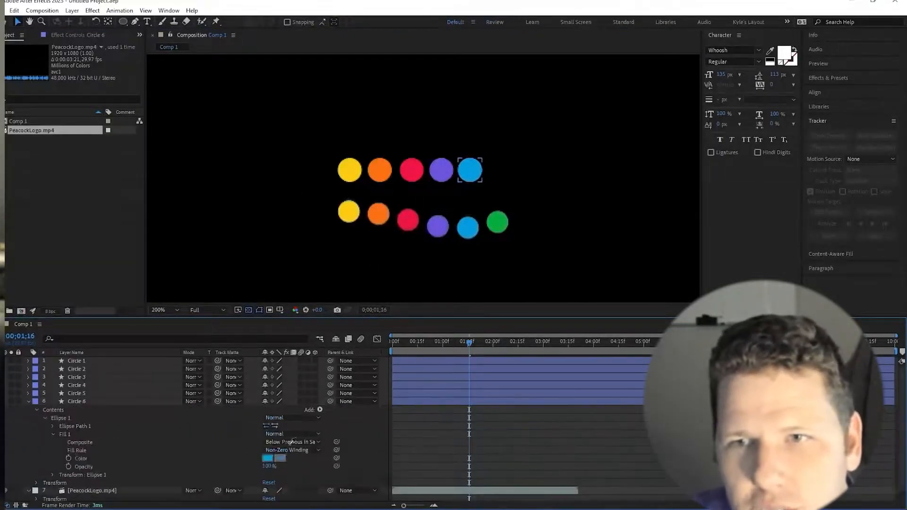
# Step: Sample the Circle 6 fill from the footage's green dot and move the shape just right of the blue circle
pyautogui.click(280, 459)
pyautogui.click(497, 226)
pyautogui.moveTo(474, 173); pyautogui.dragTo(502, 174)
pyautogui.click(29, 401)
# Step: Place the PeacockLogo.mp4 layer above all the circle layers and set its opacity to 50%
pyautogui.moveTo(95, 410); pyautogui.dragTo(93, 359)
pyautogui.press('t')
pyautogui.click(267, 369)
pyautogui.write('50')
pyautogui.press('Return')
# Step: Lock the footage layer and, at 0;00;03;20, move the circles so Circle 1 covers the footage's yellow dot
pyautogui.moveTo(496, 339); pyautogui.dragTo(576, 341)
pyautogui.click(18, 361)
pyautogui.moveTo(350, 168); pyautogui.dragTo(571, 93)
pyautogui.scroll(2, 349, 218)
pyautogui.scroll(-2, 370, 208)
pyautogui.moveTo(425, 137); pyautogui.dragTo(595, 182)
pyautogui.moveTo(491, 178); pyautogui.dragTo(487, 227)
pyautogui.scroll(3, 487, 228)
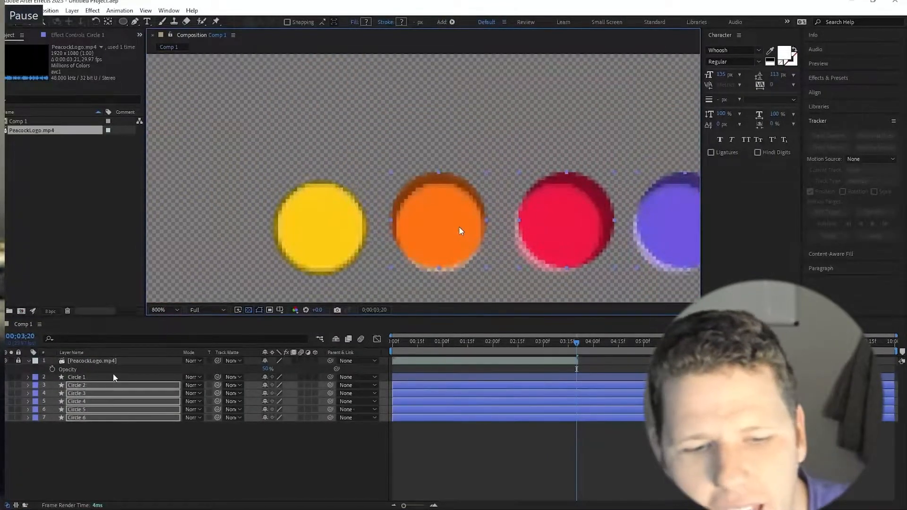
# Step: Align the orange, red, purple, blue and green circles precisely with their matching dots in the footage
pyautogui.moveTo(122, 351); pyautogui.dragTo(68, 349)
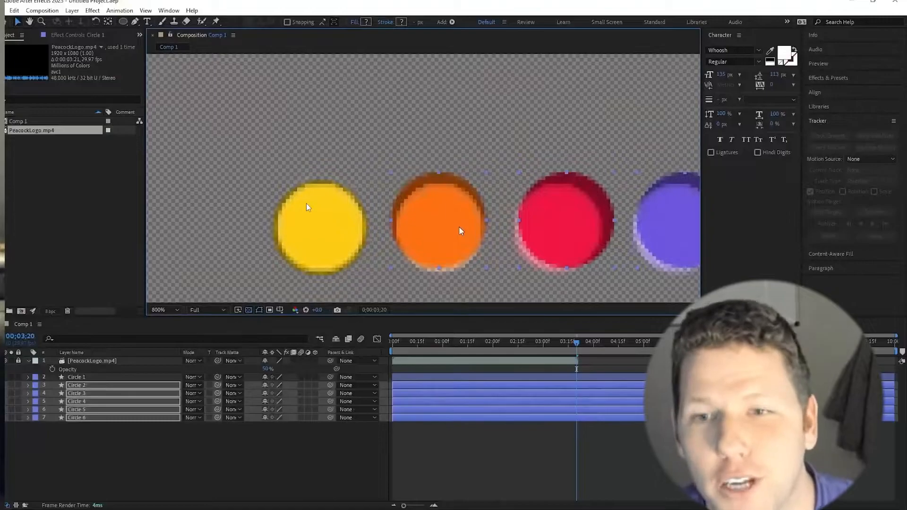
pyautogui.moveTo(459, 227); pyautogui.dragTo(458, 234)
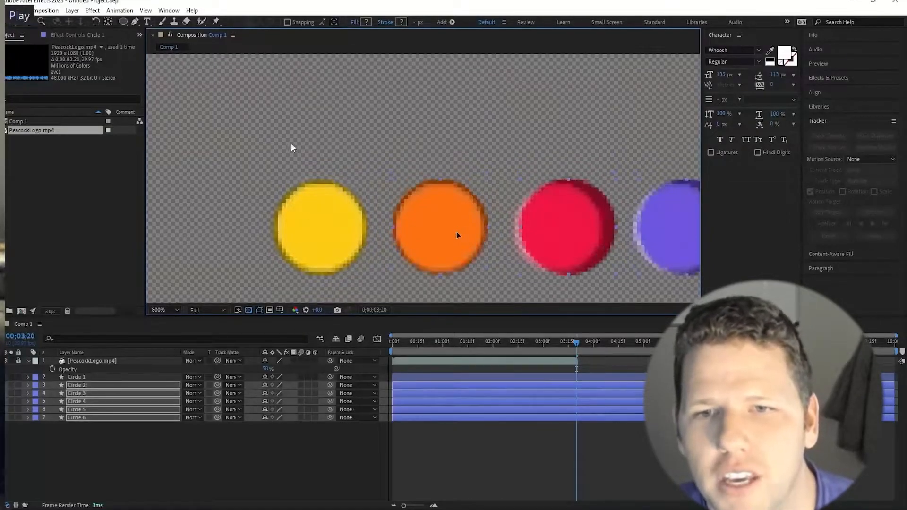
pyautogui.moveTo(573, 228); pyautogui.dragTo(457, 204)
pyautogui.click(457, 204)
pyautogui.click(491, 186)
pyautogui.moveTo(589, 203); pyautogui.dragTo(485, 189)
pyautogui.click(498, 190)
pyautogui.moveTo(608, 193); pyautogui.dragTo(494, 190)
pyautogui.click(606, 186)
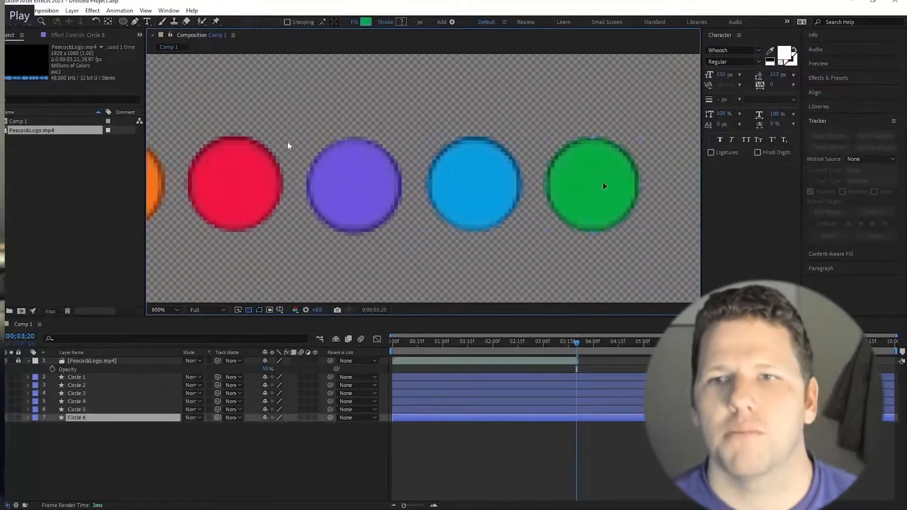
pyautogui.scroll(-3, 590, 192)
pyautogui.hotkey('ctrl', 'a')
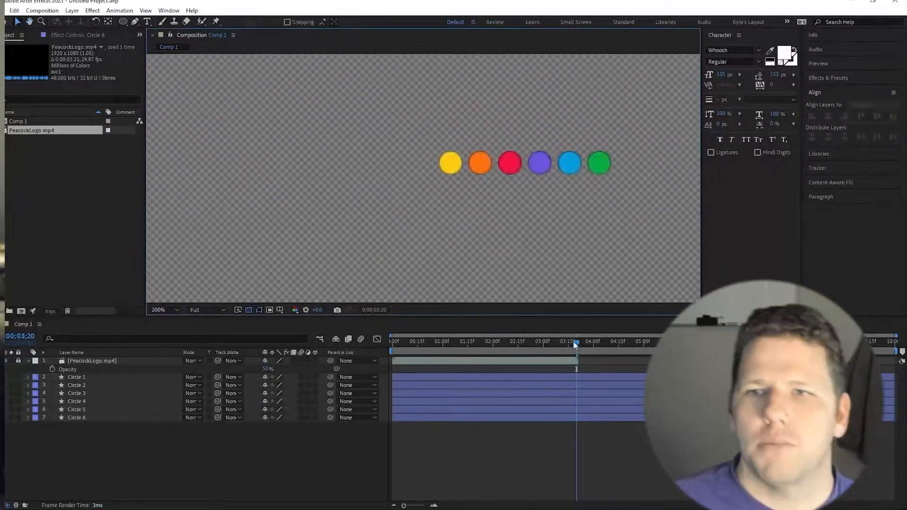
# Step: Hide the Circle 2 to Circle 6 layers and set the current time to 0;00;00;22
pyautogui.moveTo(575, 344); pyautogui.dragTo(391, 345)
pyautogui.moveTo(10, 385); pyautogui.dragTo(5, 417)
pyautogui.moveTo(393, 342); pyautogui.dragTo(432, 336)
pyautogui.press('pageup')
pyautogui.press('pageup')
pyautogui.press('pagedown')
pyautogui.press('pageup')
pyautogui.press('pageup')
pyautogui.press('pageup')
pyautogui.press('pagedown')
pyautogui.press('pagedown')
pyautogui.press('pagedown')
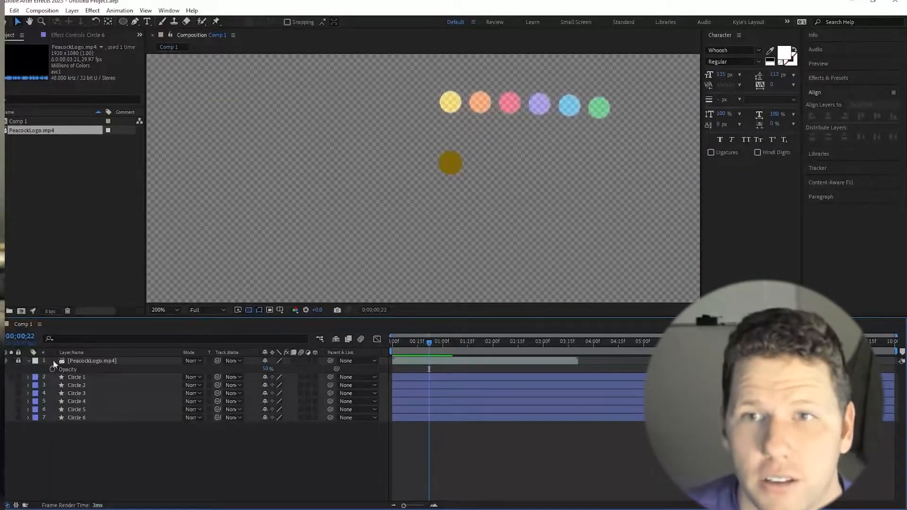
# Step: Enable Position keyframes on Circle 1 and move it up onto the footage's yellow dot at 0;00;00;22
pyautogui.click(76, 377)
pyautogui.press('p')
pyautogui.click(52, 385)
pyautogui.click(395, 344)
pyautogui.moveTo(392, 341); pyautogui.dragTo(429, 342)
pyautogui.moveTo(450, 174); pyautogui.dragTo(450, 116)
pyautogui.scroll(3, 451, 117)
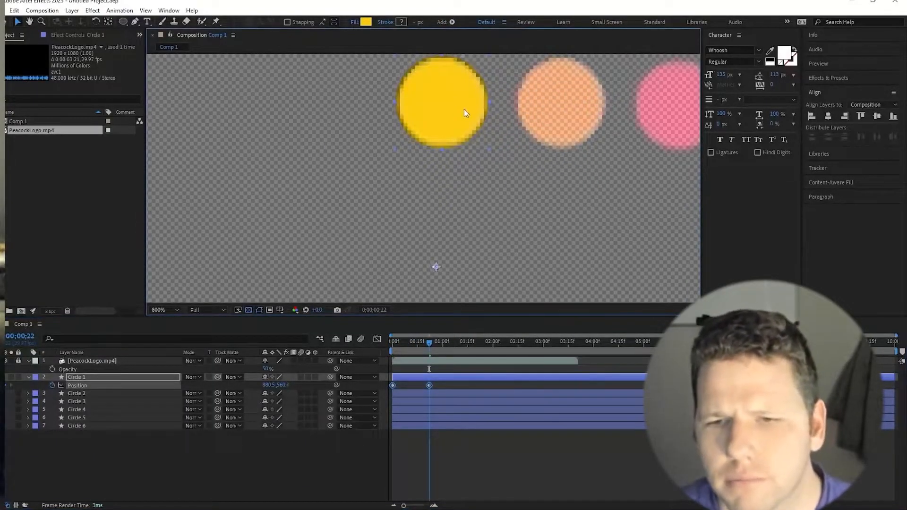
# Step: At the start of the timeline, move Circle 1 straight down onto the footage's yellow dot
pyautogui.scroll(-3, 464, 109)
pyautogui.click(392, 345)
pyautogui.moveTo(391, 344); pyautogui.dragTo(429, 342)
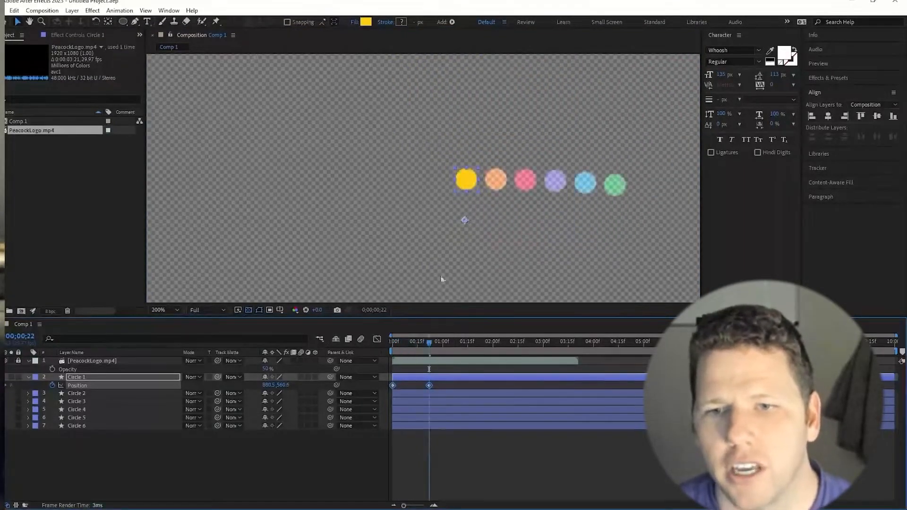
pyautogui.moveTo(475, 177); pyautogui.dragTo(476, 238)
pyautogui.click(391, 343)
pyautogui.click(411, 453)
pyautogui.click(473, 248)
# Step: Undo the last three changes to Circle 1 and redo two of them
pyautogui.moveTo(392, 343); pyautogui.dragTo(444, 347)
pyautogui.scroll(3, 472, 185)
pyautogui.scroll(-3, 482, 213)
pyautogui.click(391, 345)
pyautogui.hotkey('ctrl', 'z')
pyautogui.hotkey('ctrl', 'z')
pyautogui.hotkey('ctrl', 'z')
pyautogui.click(14, 12)
pyautogui.click(62, 32)
pyautogui.click(14, 11)
pyautogui.click(61, 32)
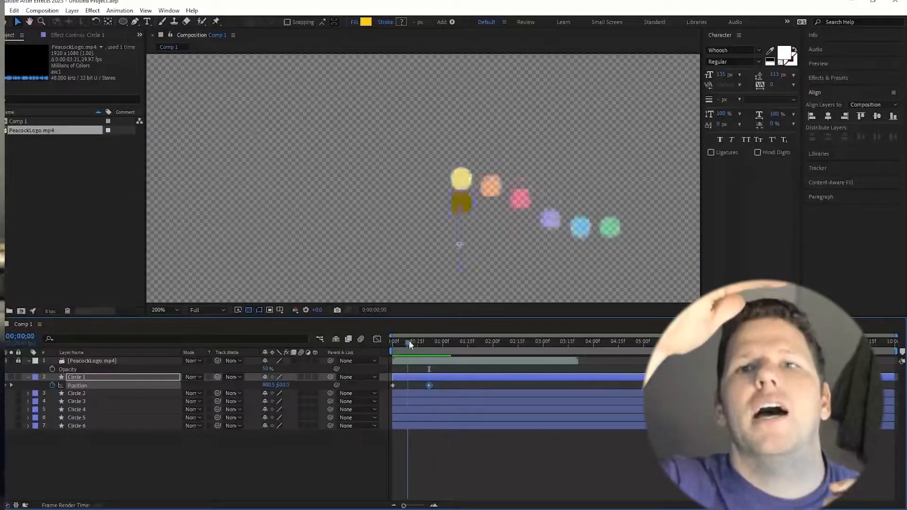
# Step: At 0;00;01;08, move Circle 1 down onto the yellow dot to set its next position keyframe
pyautogui.click(461, 340)
pyautogui.moveTo(461, 339)
pyautogui.mouseDown()
pyautogui.moveTo(480, 340)
pyautogui.moveTo(411, 340)
pyautogui.moveTo(456, 339)
pyautogui.mouseUp()
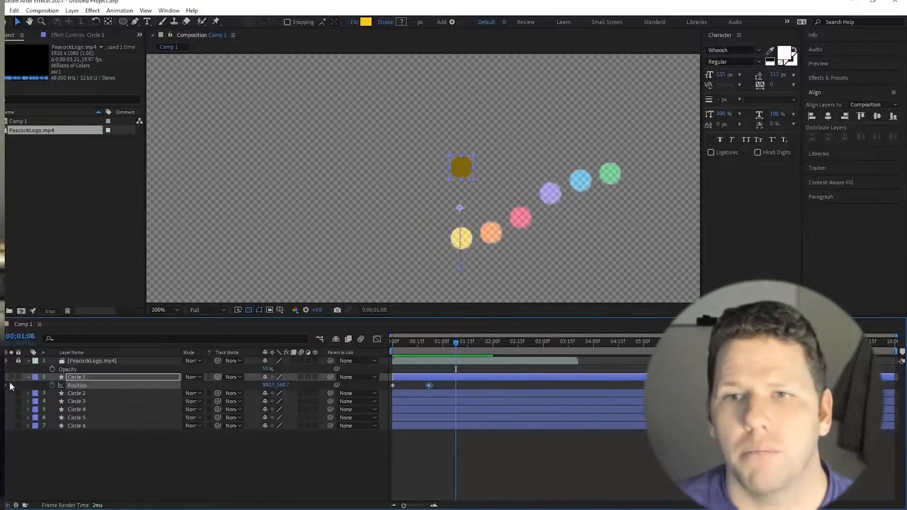
pyautogui.moveTo(461, 169); pyautogui.dragTo(461, 238)
pyautogui.scroll(3, 472, 240)
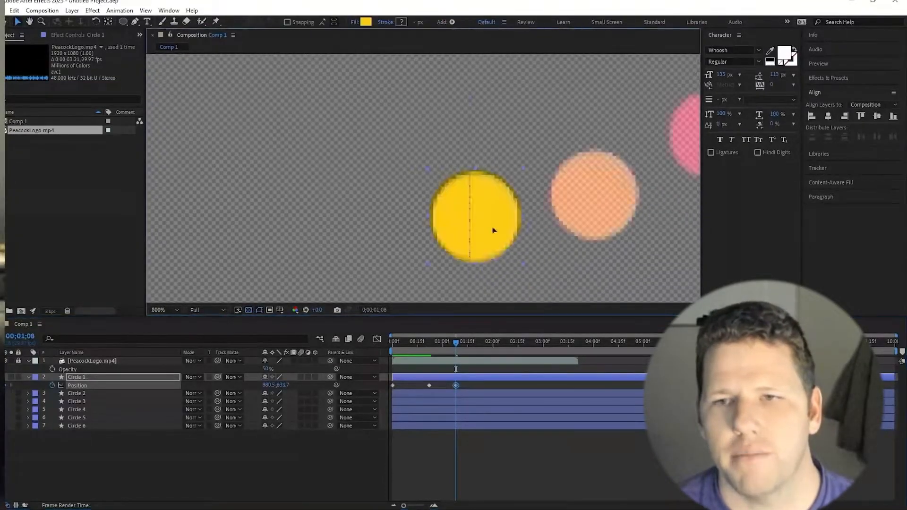
pyautogui.scroll(-2, 489, 258)
# Step: Set two more Circle 1 position keyframes, raising it onto the yellow dot at about 0;00;01;16 and lowering it at the dot's next low point
pyautogui.moveTo(454, 340)
pyautogui.mouseDown()
pyautogui.moveTo(393, 340)
pyautogui.moveTo(527, 341)
pyautogui.moveTo(420, 340)
pyautogui.moveTo(471, 336)
pyautogui.mouseUp()
pyautogui.press('pageup')
pyautogui.moveTo(487, 245); pyautogui.dragTo(487, 230)
pyautogui.scroll(1, 491, 230)
pyautogui.moveTo(470, 343); pyautogui.dragTo(483, 343)
pyautogui.moveTo(493, 235); pyautogui.dragTo(495, 255)
# Step: Set three more Circle 1 position keyframes, matching the yellow dot at its bounce extremes just before, at and after 0;00;02;09
pyautogui.hotkey('shift', 'pagedown')
pyautogui.moveTo(500, 343)
pyautogui.mouseDown()
pyautogui.moveTo(487, 343)
pyautogui.moveTo(496, 343)
pyautogui.mouseUp()
pyautogui.moveTo(483, 239); pyautogui.dragTo(484, 228)
pyautogui.moveTo(504, 341); pyautogui.dragTo(508, 339)
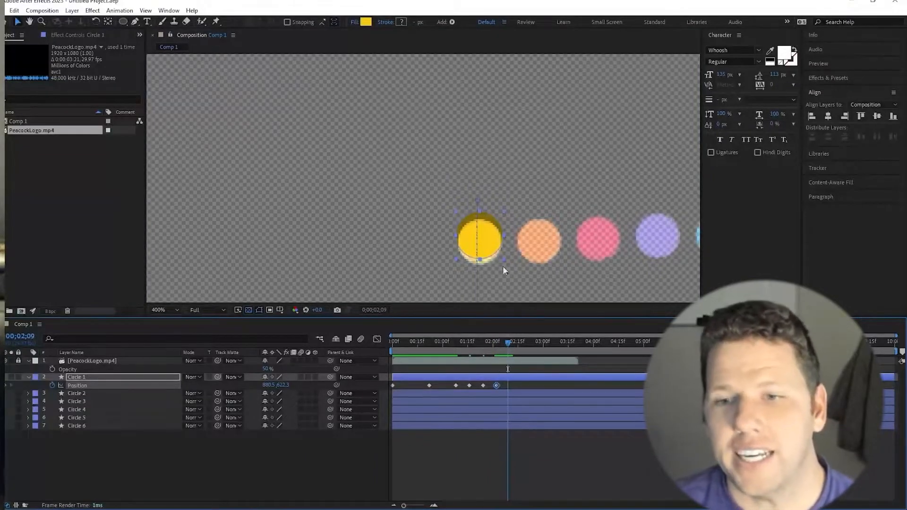
pyautogui.moveTo(489, 241); pyautogui.dragTo(489, 248)
pyautogui.moveTo(509, 343); pyautogui.dragTo(521, 344)
pyautogui.moveTo(488, 246); pyautogui.dragTo(489, 242)
# Step: Set four more Circle 1 position keyframes on the yellow dot's remaining small bounces, the last near the end of the footage
pyautogui.moveTo(522, 343); pyautogui.dragTo(535, 344)
pyautogui.moveTo(484, 238); pyautogui.dragTo(484, 240)
pyautogui.scroll(2, 492, 246)
pyautogui.moveTo(536, 343); pyautogui.dragTo(546, 344)
pyautogui.moveTo(475, 202); pyautogui.dragTo(475, 192)
pyautogui.moveTo(544, 343); pyautogui.dragTo(557, 344)
pyautogui.scroll(-1, 477, 232)
pyautogui.moveTo(478, 232); pyautogui.dragTo(478, 235)
pyautogui.moveTo(557, 343); pyautogui.dragTo(574, 357)
pyautogui.moveTo(456, 210); pyautogui.dragTo(457, 206)
# Step: Play back Circle 1's bounce from the start of the timeline
pyautogui.moveTo(573, 344); pyautogui.dragTo(360, 342)
pyautogui.press('space')
pyautogui.scroll(-6, 500, 260)
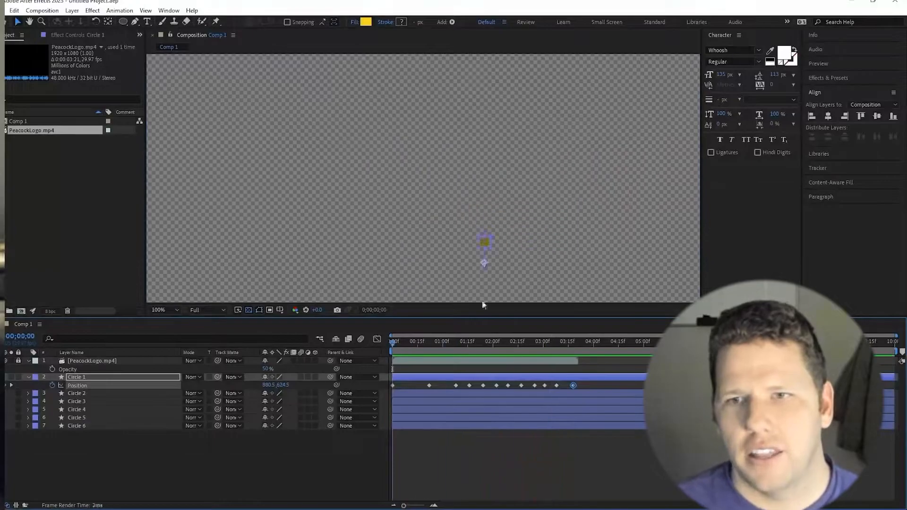
pyautogui.press('space')
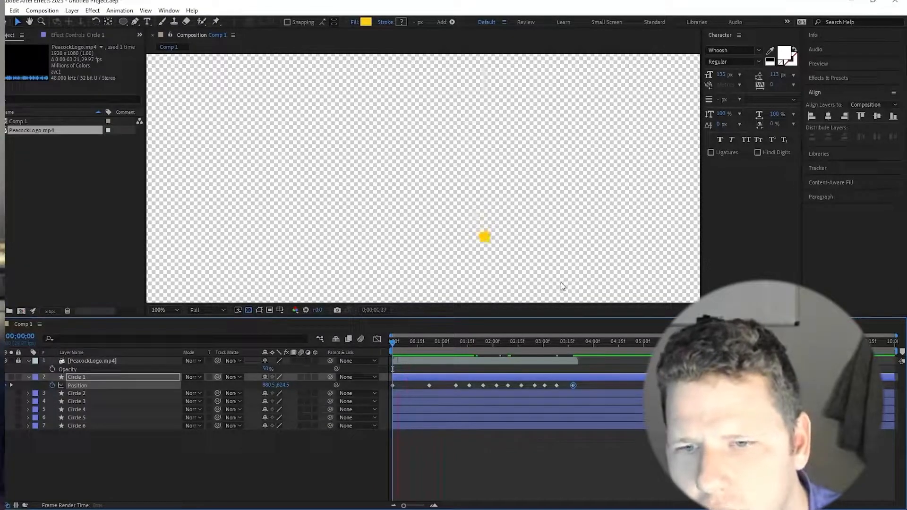
pyautogui.press('space')
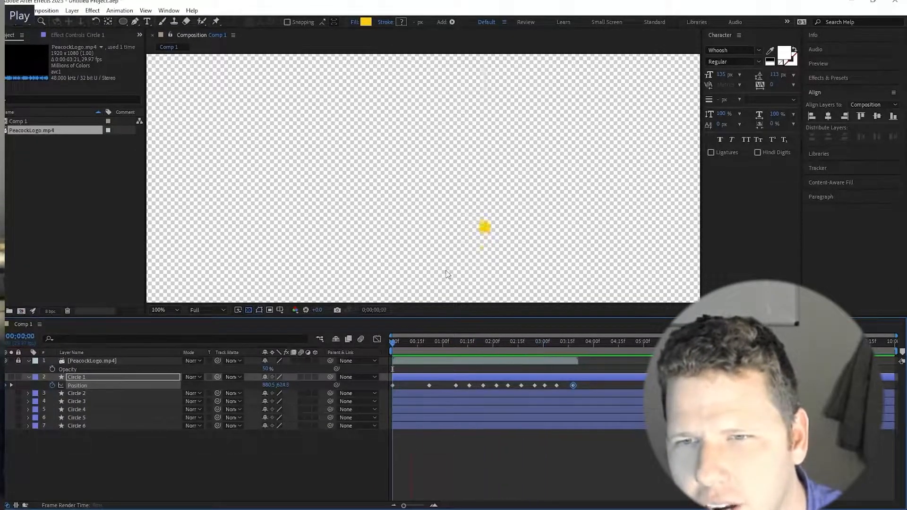
pyautogui.press('space')
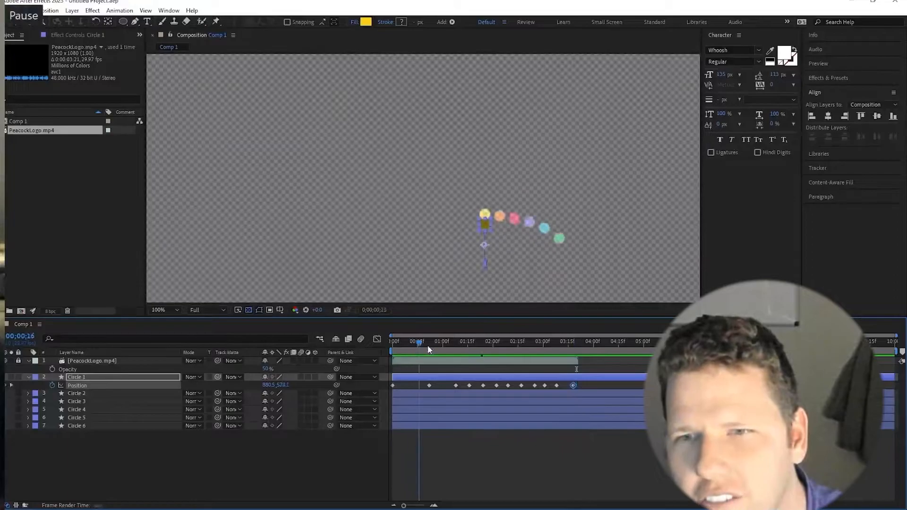
# Step: Compare Circle 1 with the footage's yellow dot on the frames leading up to its keyframe at 0;00;00;22
pyautogui.moveTo(427, 344)
pyautogui.mouseDown()
pyautogui.moveTo(411, 345)
pyautogui.moveTo(429, 345)
pyautogui.mouseUp()
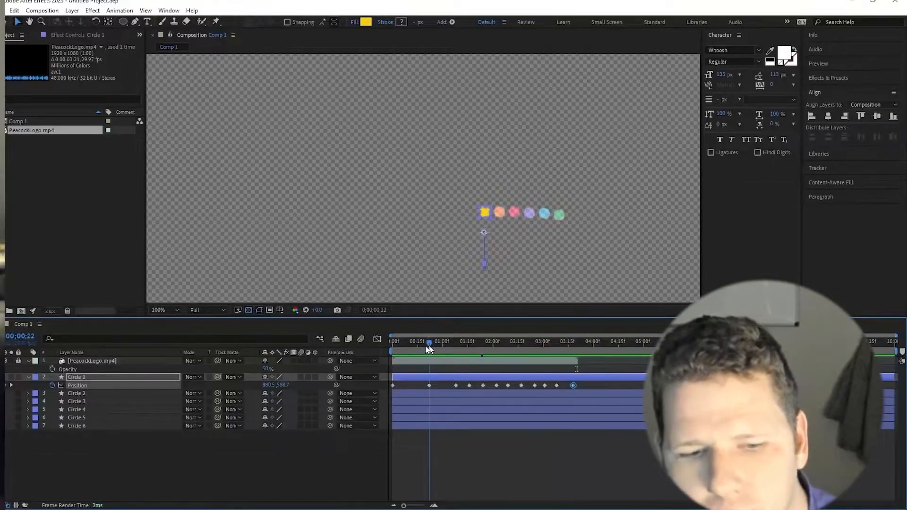
pyautogui.moveTo(436, 376)
pyautogui.mouseDown()
pyautogui.moveTo(420, 393)
pyautogui.moveTo(438, 384)
pyautogui.moveTo(431, 378)
pyautogui.mouseUp()
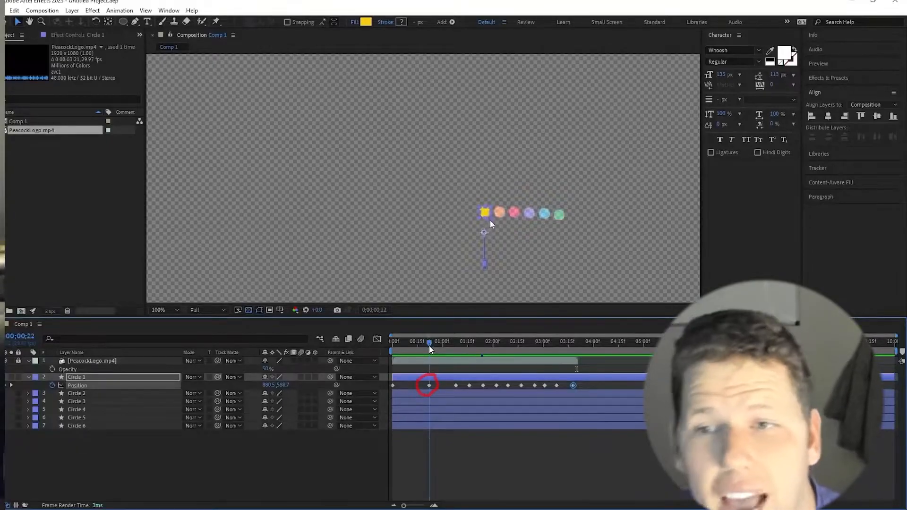
pyautogui.press('Escape')
pyautogui.moveTo(429, 346); pyautogui.dragTo(428, 346)
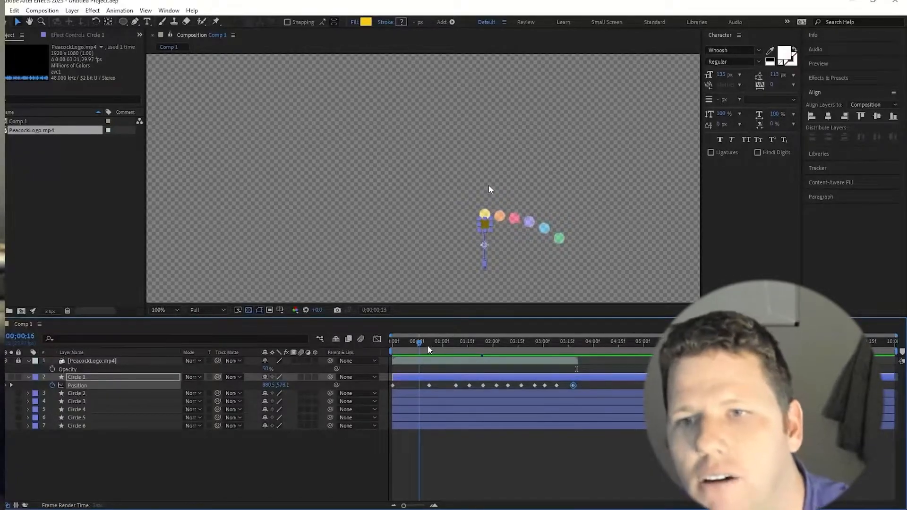
pyautogui.press('space')
# Step: Apply Easy Ease to all of Circle 1's position keyframes
pyautogui.moveTo(428, 345); pyautogui.dragTo(406, 346)
pyautogui.moveTo(583, 400); pyautogui.dragTo(388, 384)
pyautogui.press('F9')
# Step: Open Circle 1's position speed graph and try lengthening the influence handles between its first two keyframes
pyautogui.moveTo(408, 345); pyautogui.dragTo(422, 342)
pyautogui.click(437, 384)
pyautogui.click(429, 385)
pyautogui.scroll(1, 485, 219)
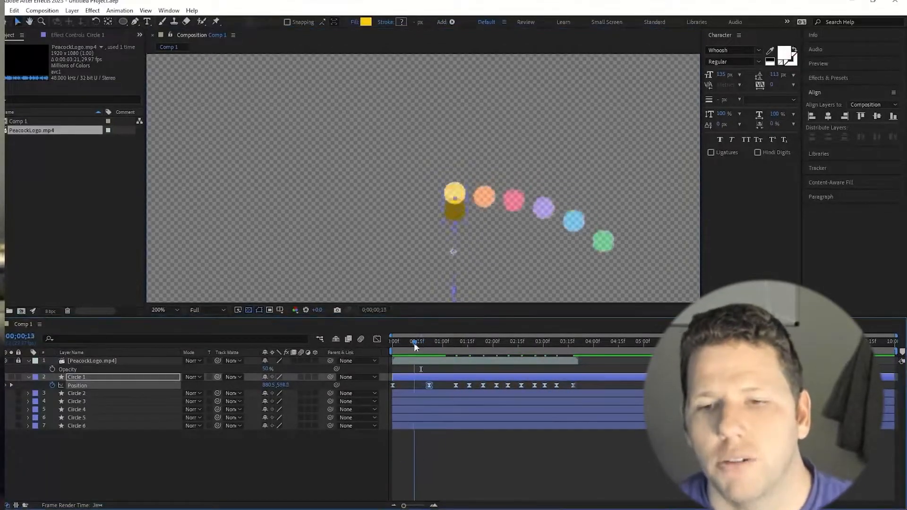
pyautogui.click(377, 338)
pyautogui.moveTo(399, 478); pyautogui.dragTo(402, 479)
pyautogui.moveTo(423, 478); pyautogui.dragTo(420, 478)
# Step: Try raising Circle 1's speed at the first keyframe and stretching the easing handle towards the second keyframe
pyautogui.moveTo(420, 342); pyautogui.dragTo(392, 340)
pyautogui.moveTo(393, 478); pyautogui.dragTo(393, 463)
pyautogui.moveTo(393, 342); pyautogui.dragTo(408, 342)
pyautogui.moveTo(402, 464); pyautogui.dragTo(417, 478)
pyautogui.moveTo(403, 344)
pyautogui.mouseDown()
pyautogui.moveTo(440, 341)
pyautogui.moveTo(412, 342)
pyautogui.mouseUp()
pyautogui.moveTo(416, 477); pyautogui.dragTo(440, 477)
pyautogui.moveTo(413, 341)
pyautogui.mouseDown()
pyautogui.moveTo(482, 342)
pyautogui.moveTo(408, 338)
pyautogui.moveTo(426, 328)
pyautogui.moveTo(406, 334)
pyautogui.mouseUp()
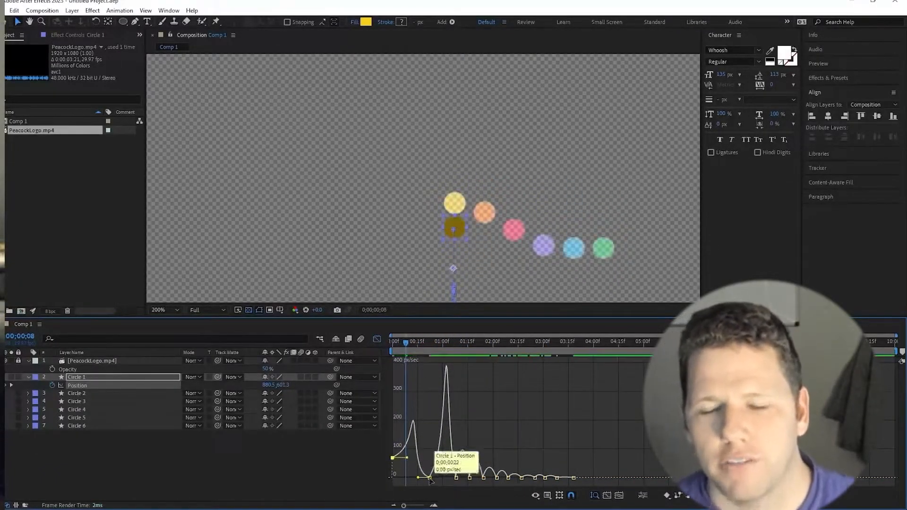
# Step: Try raising the speed at Circle 1's first and second position keyframes, then leave the Graph Editor
pyautogui.moveTo(429, 479); pyautogui.dragTo(431, 472)
pyautogui.moveTo(407, 339)
pyautogui.mouseDown()
pyautogui.moveTo(395, 336)
pyautogui.moveTo(408, 338)
pyautogui.mouseUp()
pyautogui.moveTo(393, 449); pyautogui.dragTo(393, 431)
pyautogui.moveTo(408, 339); pyautogui.dragTo(428, 341)
pyautogui.moveTo(430, 471); pyautogui.dragTo(429, 417)
pyautogui.moveTo(424, 341); pyautogui.dragTo(432, 341)
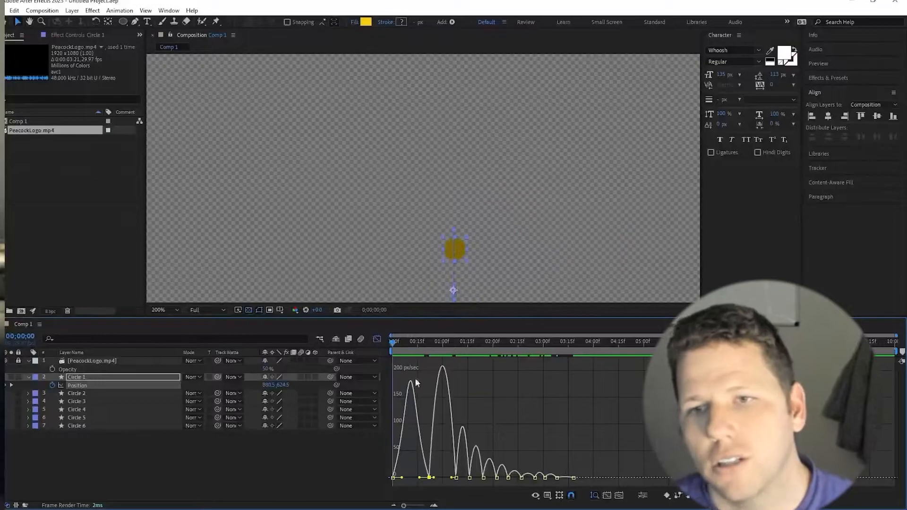
pyautogui.moveTo(397, 341)
pyautogui.mouseDown()
pyautogui.moveTo(450, 340)
pyautogui.moveTo(398, 340)
pyautogui.mouseUp()
pyautogui.click(377, 339)
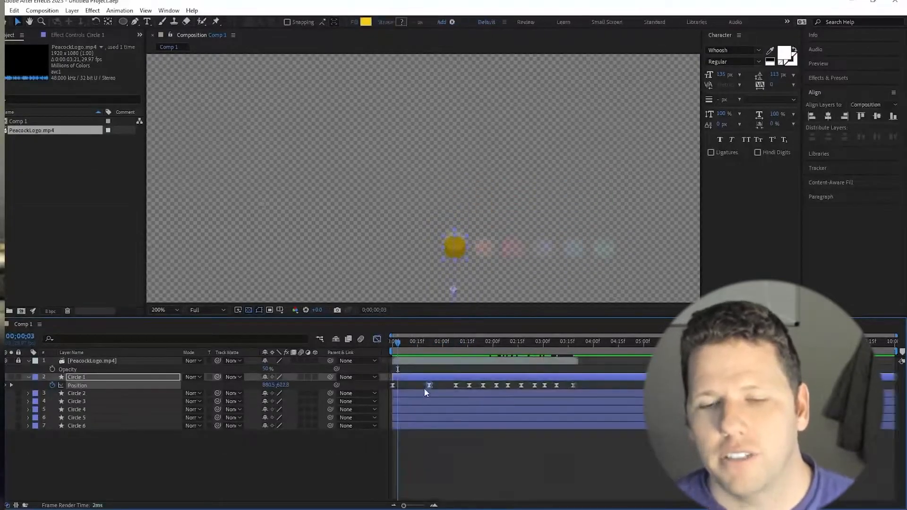
# Step: Check the Keyframe Velocity settings of Circle 1's first two position keyframes and compare its rise with the yellow dot
pyautogui.click(393, 385)
pyautogui.hotkey('ctrl', 'shift', 'k')
pyautogui.moveTo(709, 155); pyautogui.dragTo(347, 90)
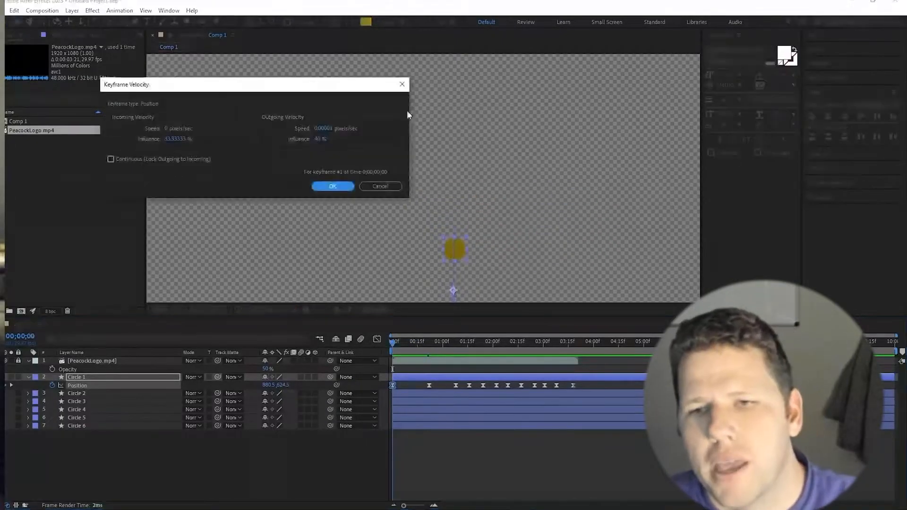
pyautogui.press('Return')
pyautogui.moveTo(400, 346); pyautogui.dragTo(393, 344)
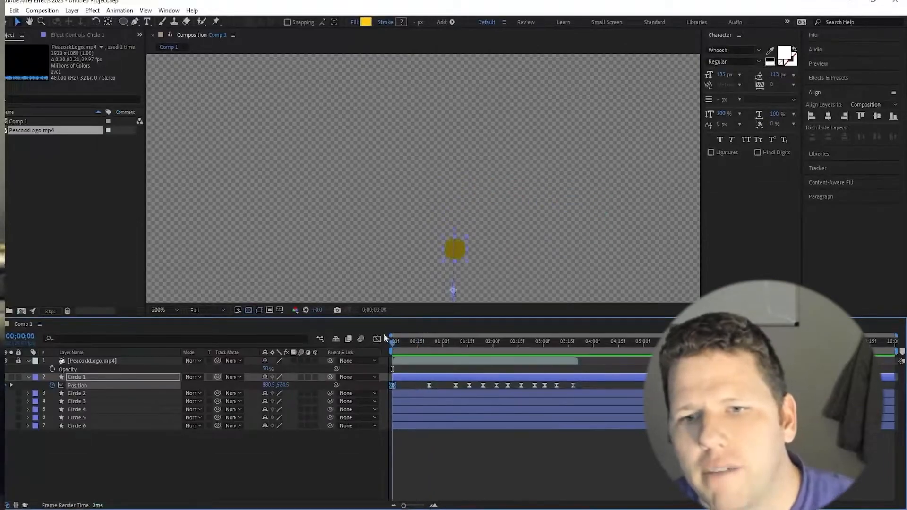
pyautogui.moveTo(384, 337); pyautogui.dragTo(443, 336)
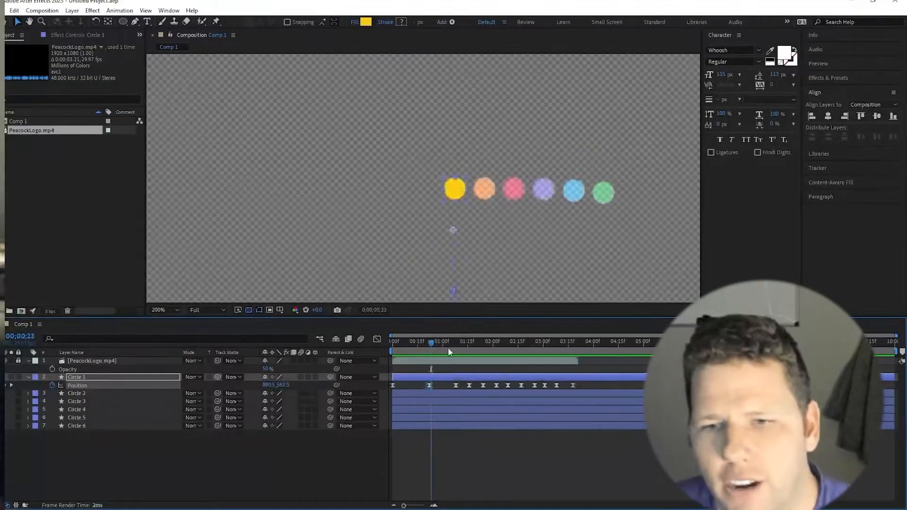
pyautogui.hotkey('ctrl', 'shift', 'k')
pyautogui.click(373, 187)
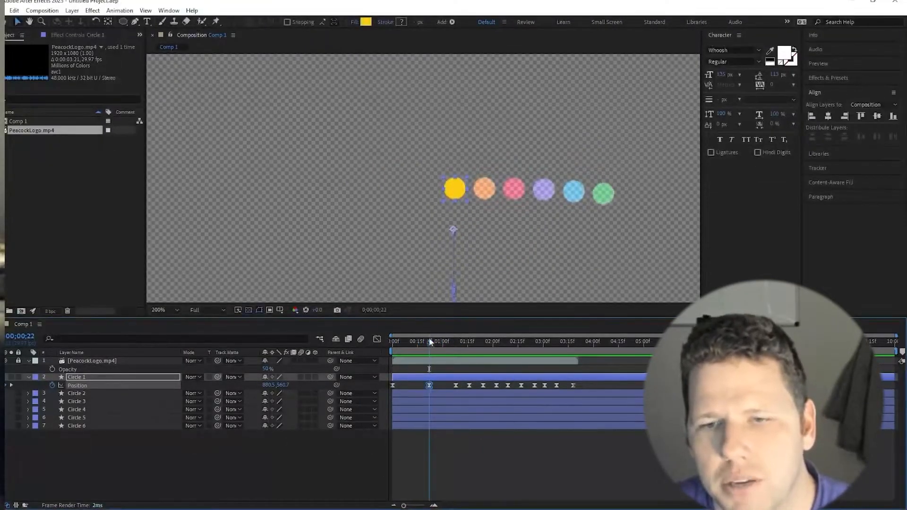
pyautogui.moveTo(431, 339); pyautogui.dragTo(432, 340)
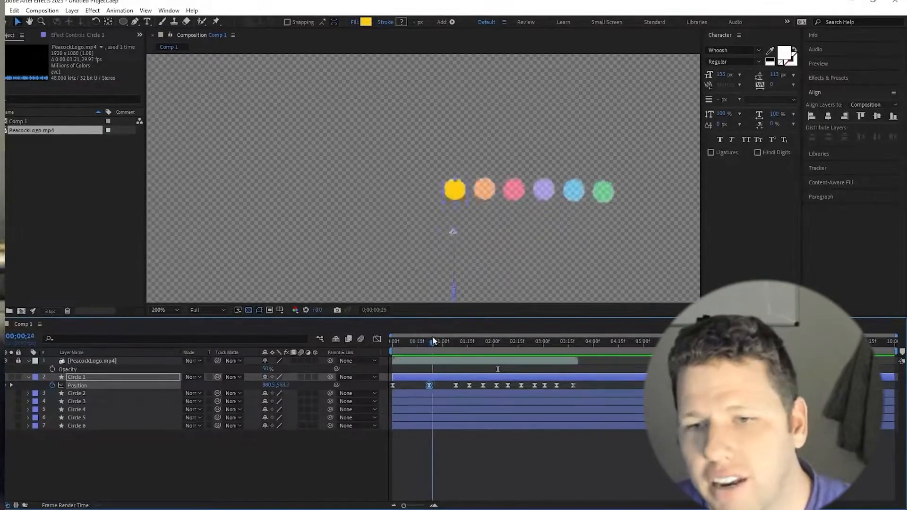
pyautogui.moveTo(432, 340); pyautogui.dragTo(402, 339)
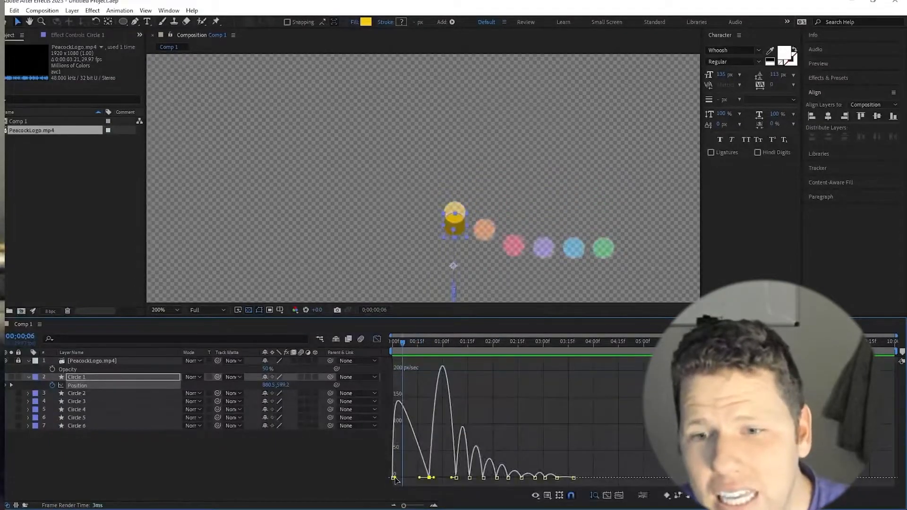
# Step: Adjust the first keyframe's outgoing influence in the speed graph, keeping it short so Circle 1 starts rising quickly
pyautogui.moveTo(395, 478); pyautogui.dragTo(402, 477)
pyautogui.moveTo(403, 342); pyautogui.dragTo(392, 344)
pyautogui.moveTo(402, 477); pyautogui.dragTo(393, 478)
pyautogui.moveTo(393, 344); pyautogui.dragTo(411, 344)
pyautogui.press('=')
pyautogui.press('=')
pyautogui.press('=')
pyautogui.moveTo(469, 506); pyautogui.dragTo(457, 506)
pyautogui.moveTo(395, 344); pyautogui.dragTo(546, 352)
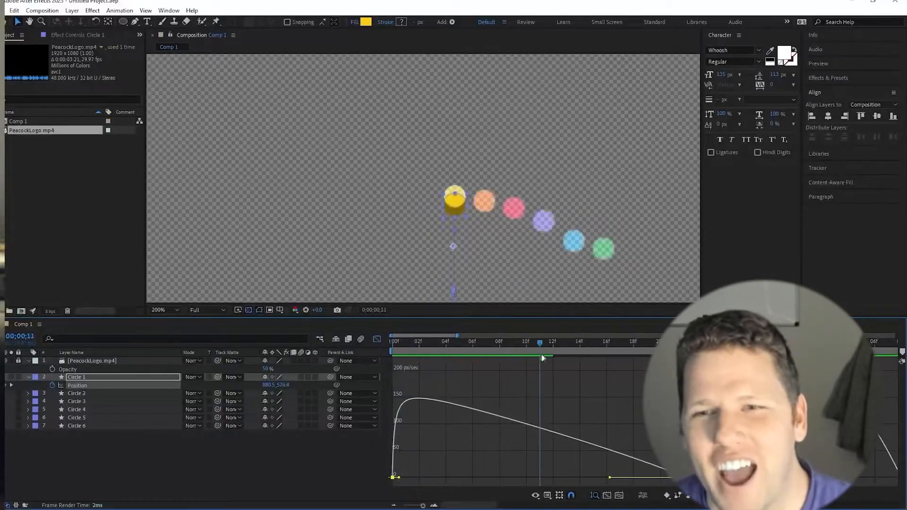
# Step: Reduce the first keyframe's outgoing influence to almost nothing and lengthen the second keyframe's incoming influence
pyautogui.moveTo(399, 477); pyautogui.dragTo(399, 467)
pyautogui.moveTo(539, 344); pyautogui.dragTo(567, 346)
pyautogui.moveTo(610, 478)
pyautogui.mouseDown()
pyautogui.moveTo(612, 467)
pyautogui.moveTo(600, 477)
pyautogui.mouseUp()
pyautogui.moveTo(567, 345); pyautogui.dragTo(392, 344)
pyautogui.moveTo(399, 467); pyautogui.dragTo(392, 467)
pyautogui.moveTo(396, 354); pyautogui.dragTo(620, 348)
pyautogui.moveTo(599, 477); pyautogui.dragTo(577, 477)
# Step: Fine-tune the second keyframe's incoming influence so Circle 1 follows the yellow dot up to its first peak
pyautogui.scroll(-3, 569, 418)
pyautogui.moveTo(478, 344); pyautogui.dragTo(405, 346)
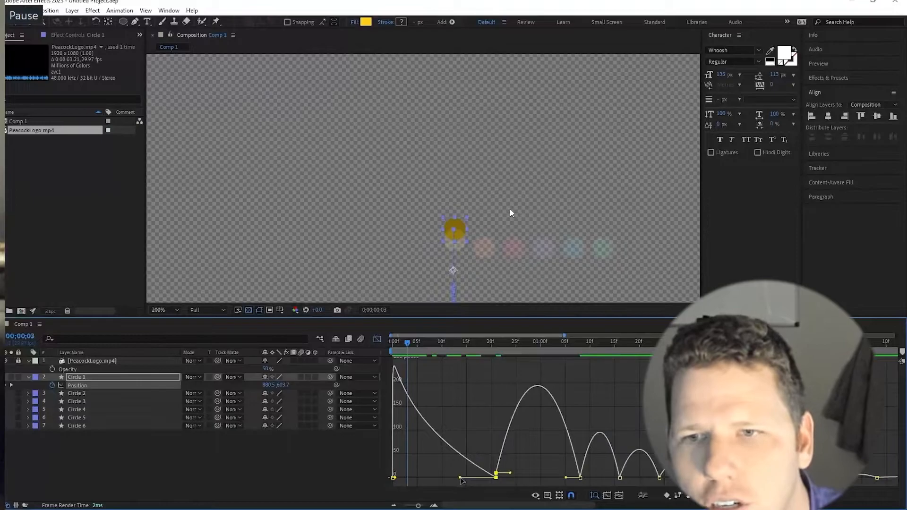
pyautogui.moveTo(461, 479); pyautogui.dragTo(478, 479)
pyautogui.moveTo(407, 347); pyautogui.dragTo(452, 347)
pyautogui.moveTo(478, 477); pyautogui.dragTo(464, 478)
pyautogui.moveTo(452, 346); pyautogui.dragTo(515, 344)
# Step: Lengthen the second keyframe's outgoing influence and the third keyframe's incoming influence to shape Circle 1's first fall
pyautogui.moveTo(510, 472); pyautogui.dragTo(518, 477)
pyautogui.moveTo(516, 345); pyautogui.dragTo(575, 344)
pyautogui.moveTo(566, 478); pyautogui.dragTo(558, 478)
pyautogui.moveTo(567, 346); pyautogui.dragTo(507, 357)
pyautogui.moveTo(522, 478); pyautogui.dragTo(531, 478)
pyautogui.moveTo(523, 345); pyautogui.dragTo(561, 347)
pyautogui.click(580, 477)
pyautogui.moveTo(559, 477); pyautogui.dragTo(551, 477)
pyautogui.moveTo(560, 345); pyautogui.dragTo(540, 345)
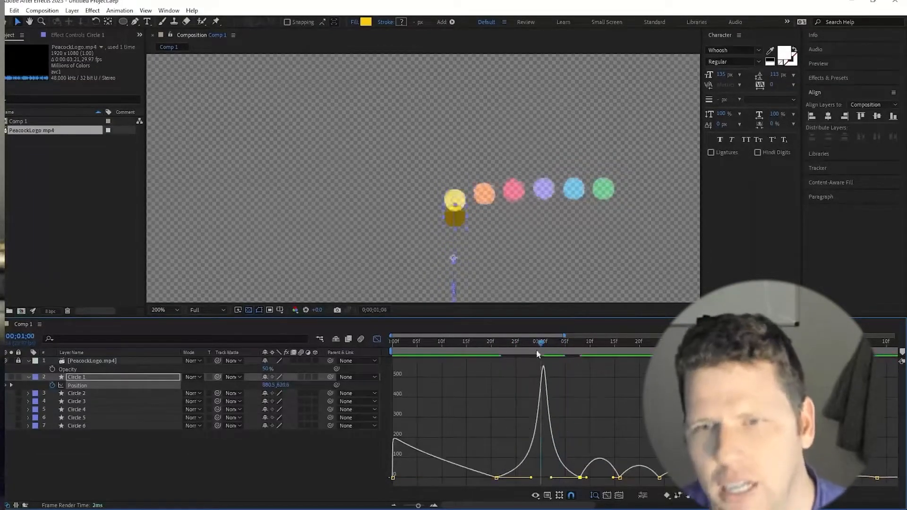
# Step: Shorten the third keyframe's incoming influence so Circle 1's first fall reaches its top speed just before landing
pyautogui.moveTo(552, 478); pyautogui.dragTo(558, 478)
pyautogui.moveTo(542, 345); pyautogui.dragTo(565, 346)
pyautogui.moveTo(558, 478); pyautogui.dragTo(563, 478)
pyautogui.moveTo(566, 345); pyautogui.dragTo(547, 447)
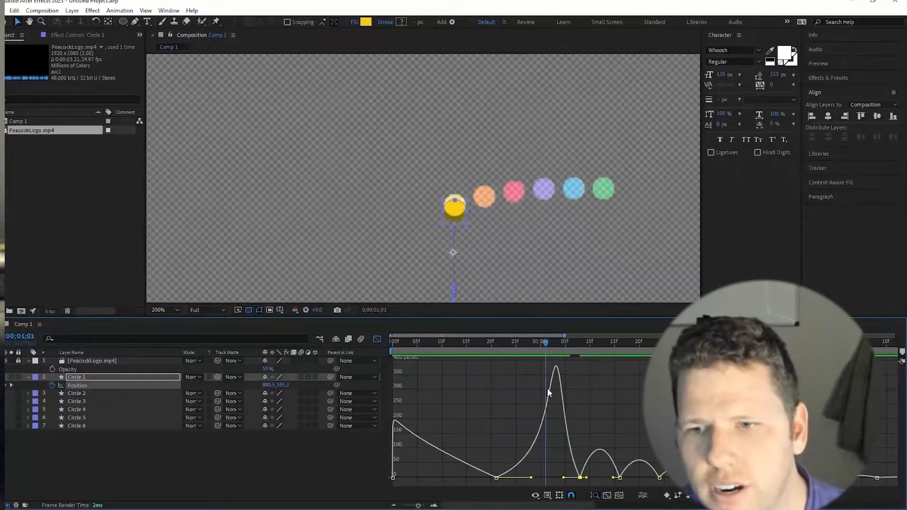
pyautogui.moveTo(564, 478); pyautogui.dragTo(571, 478)
# Step: Play back Circle 1's retimed bounce and check it from the start of the timeline
pyautogui.moveTo(567, 344); pyautogui.dragTo(549, 335)
pyautogui.press('space')
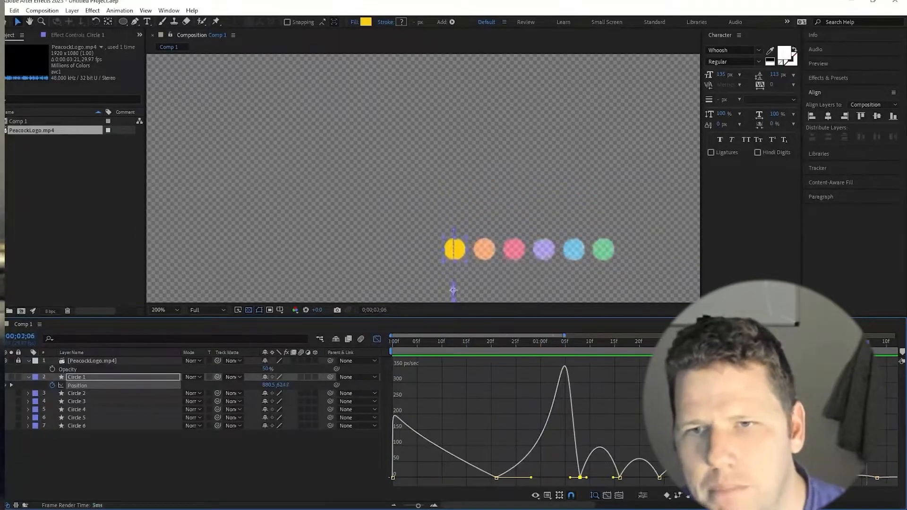
pyautogui.press('-')
pyautogui.click(393, 342)
pyautogui.press('u')
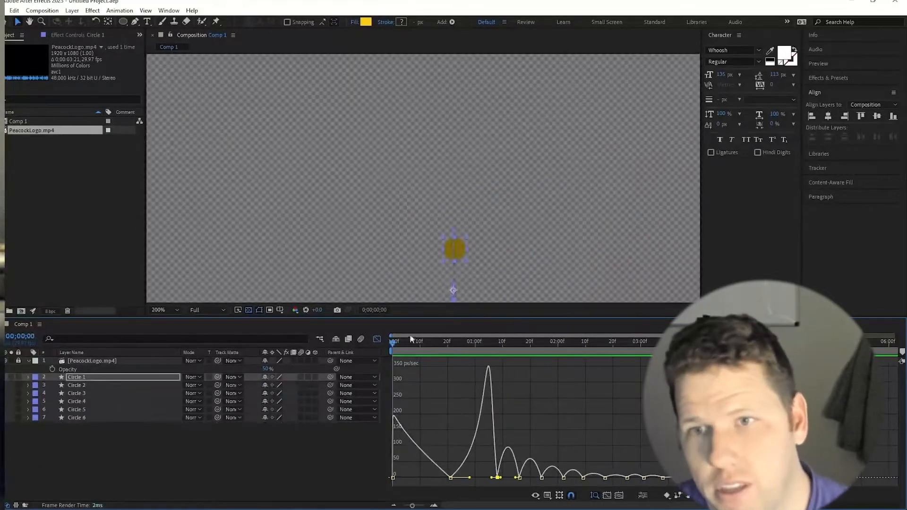
pyautogui.hotkey('shift', 'F3')
pyautogui.press('space')
# Step: Show Circle 1's Position again, select all its keyframes and display them in the speed graph
pyautogui.press('p')
pyautogui.hotkey('shift', 'F3')
pyautogui.click(378, 339)
pyautogui.moveTo(388, 381); pyautogui.dragTo(589, 395)
pyautogui.click(377, 340)
# Step: Rework Circle 1's first rise with minimal outgoing influence on the first keyframe and longer incoming influence on the second
pyautogui.scroll(5, 441, 494)
pyautogui.hscroll(-3, 437, 472)
pyautogui.moveTo(408, 341); pyautogui.dragTo(459, 345)
pyautogui.moveTo(395, 478); pyautogui.dragTo(393, 478)
pyautogui.click(418, 343)
pyautogui.moveTo(575, 478); pyautogui.dragTo(599, 478)
pyautogui.moveTo(443, 343); pyautogui.dragTo(527, 344)
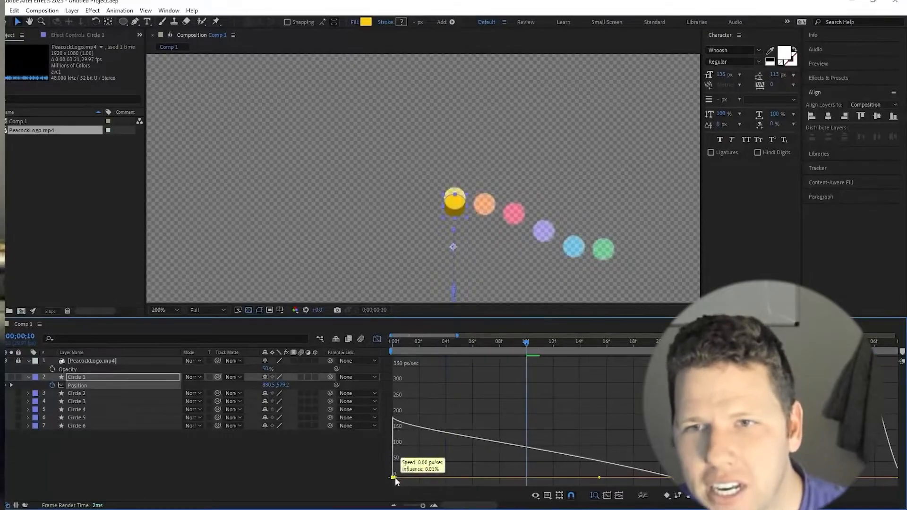
pyautogui.moveTo(556, 481); pyautogui.dragTo(560, 481)
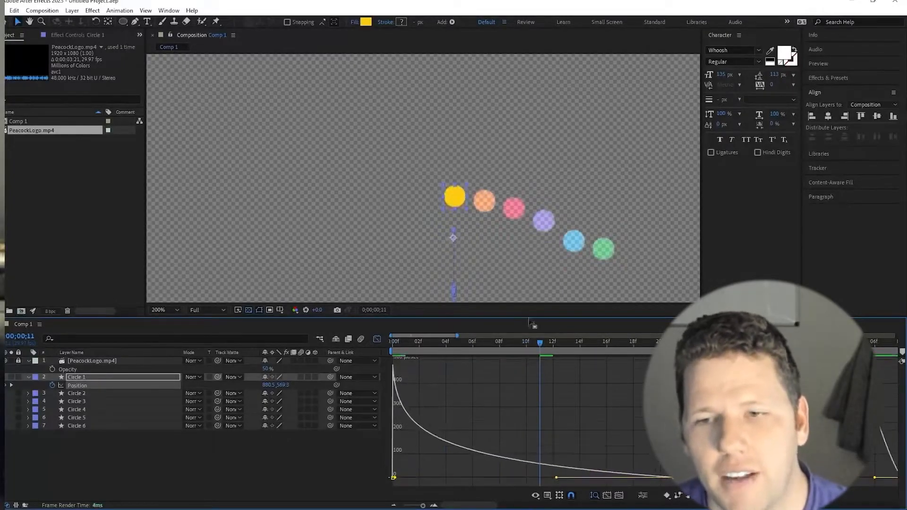
pyautogui.press('space')
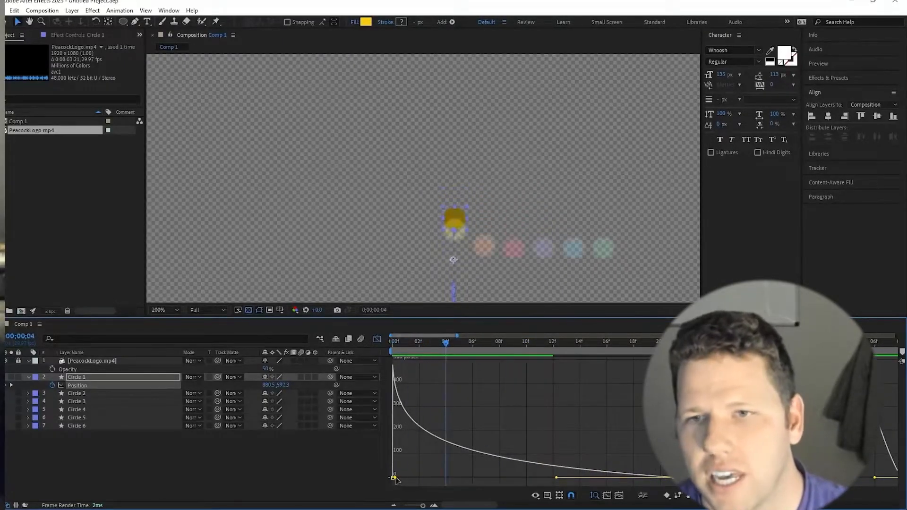
# Step: Lengthen both influence handles between the first two keyframes so Circle 1 accelerates briefly before slowing into its peak
pyautogui.moveTo(396, 479); pyautogui.dragTo(407, 477)
pyautogui.moveTo(557, 478); pyautogui.dragTo(539, 477)
pyautogui.moveTo(443, 346); pyautogui.dragTo(432, 348)
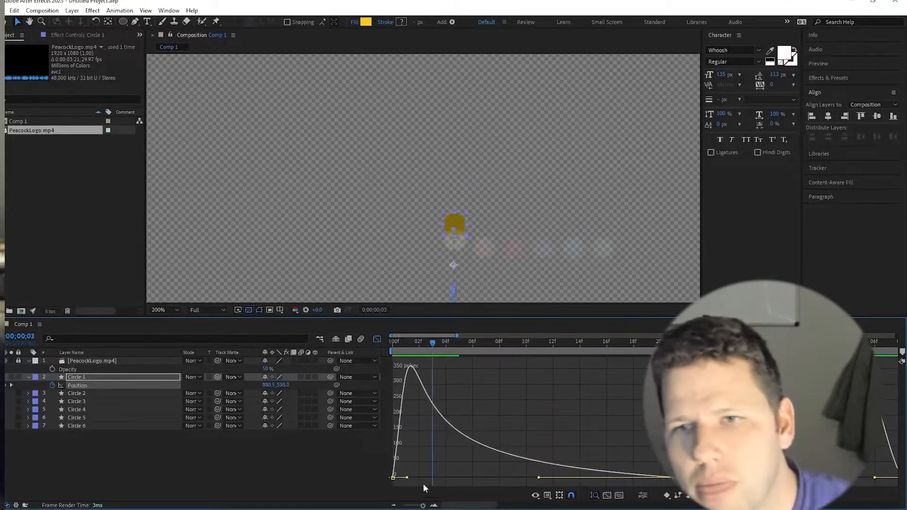
pyautogui.moveTo(407, 478); pyautogui.dragTo(420, 477)
# Step: Reselect Circle 1's position keyframes and fine-tune the first keyframe's outgoing influence against the yellow dot in the speed graph
pyautogui.click(364, 452)
pyautogui.click(378, 340)
pyautogui.press(';')
pyautogui.moveTo(585, 390); pyautogui.dragTo(391, 381)
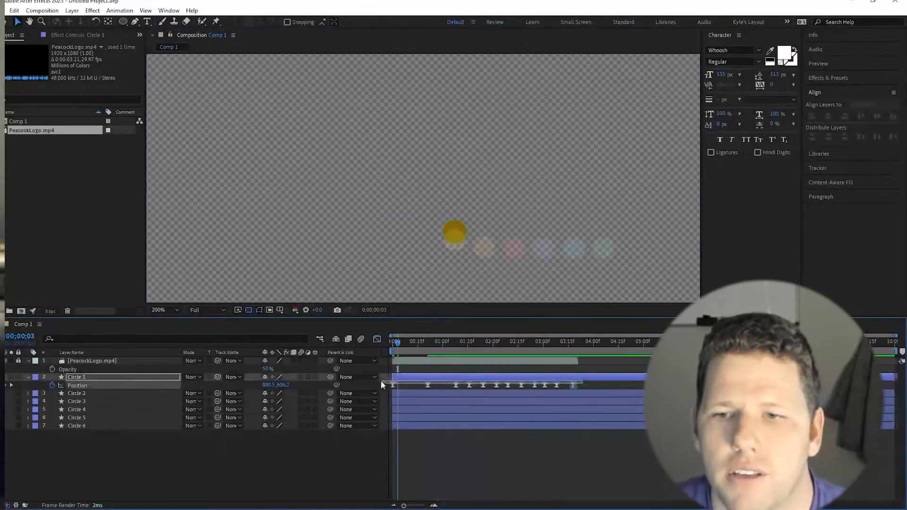
pyautogui.click(378, 340)
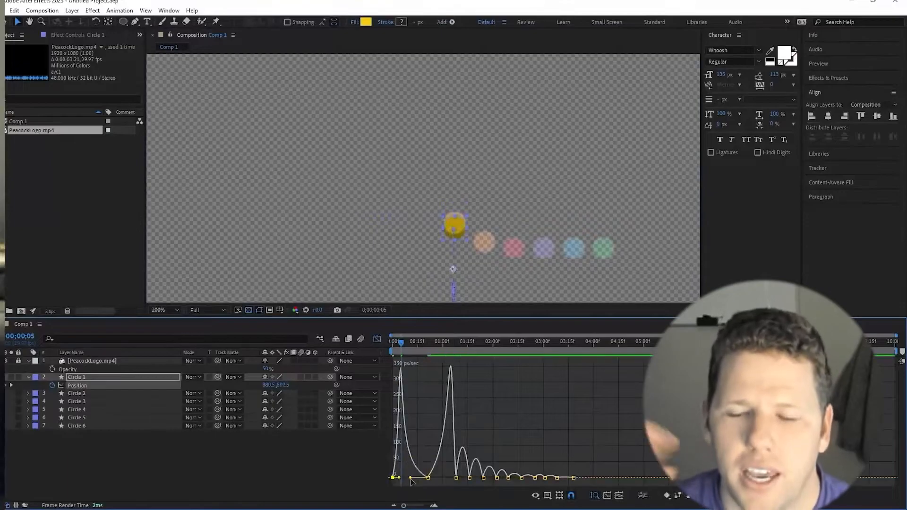
pyautogui.moveTo(399, 479); pyautogui.dragTo(410, 479)
pyautogui.moveTo(401, 342); pyautogui.dragTo(419, 342)
pyautogui.press('=')
pyautogui.press('=')
pyautogui.moveTo(419, 478); pyautogui.dragTo(415, 479)
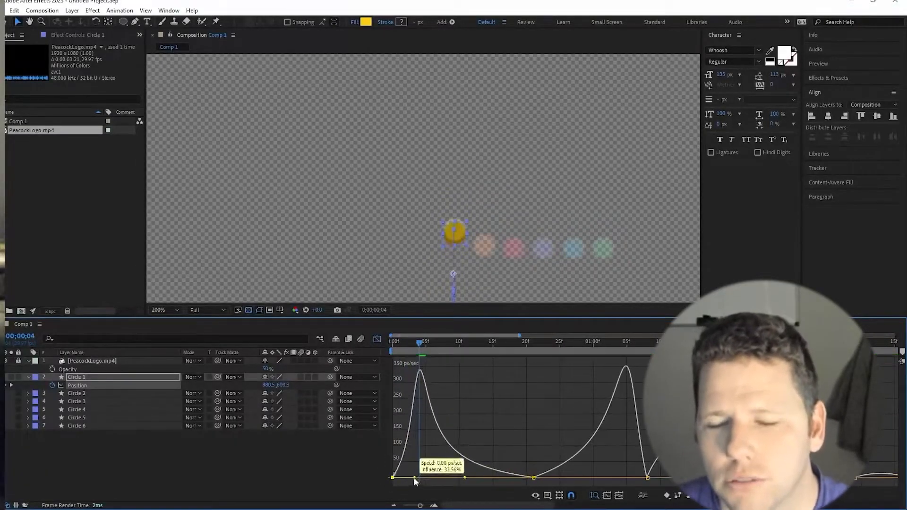
pyautogui.moveTo(413, 342); pyautogui.dragTo(586, 363)
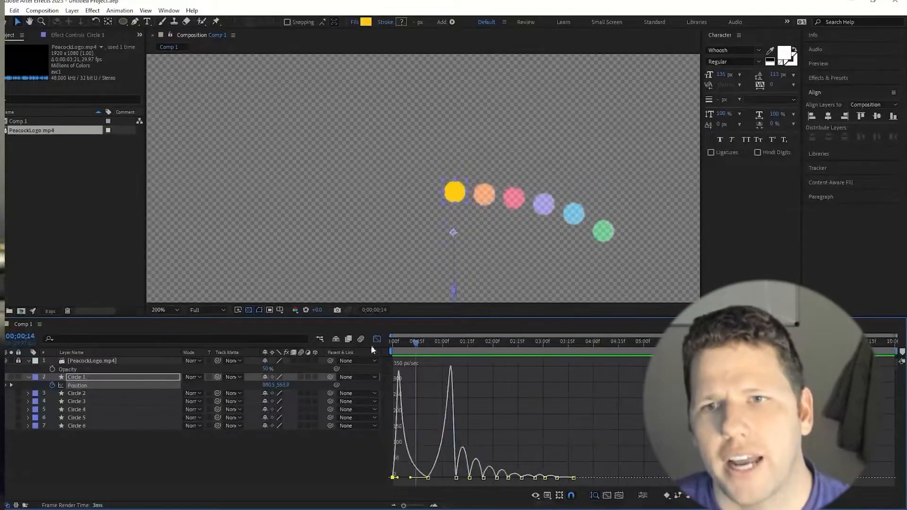
# Step: Leave the Graph Editor and play back Circle 1's finished bounce from the start
pyautogui.click(378, 339)
pyautogui.press('Home')
pyautogui.scroll(-1, 488, 262)
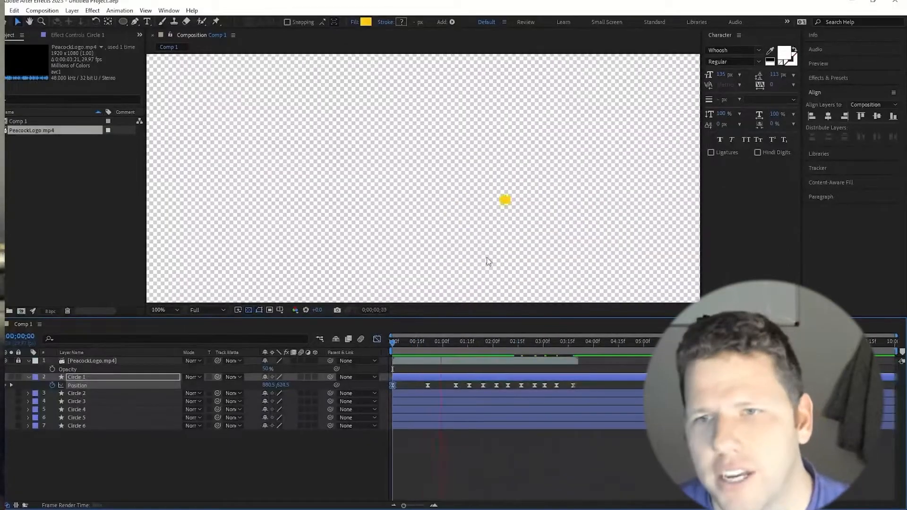
pyautogui.press('space')
pyautogui.scroll(-1, 462, 162)
pyautogui.moveTo(462, 162); pyautogui.dragTo(451, 164)
# Step: Reveal Circle 1's animated Position property and select all of its keyframes
pyautogui.click(28, 377)
pyautogui.click(1, 361)
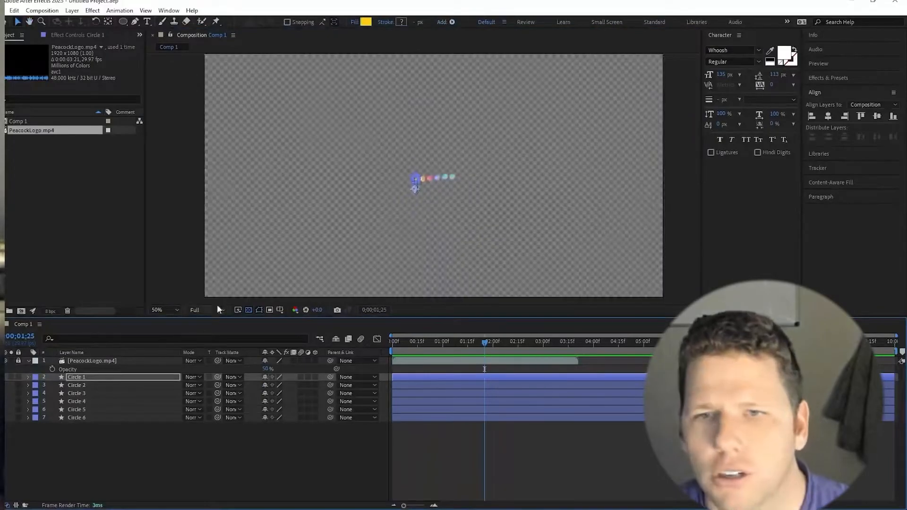
pyautogui.press('u')
pyautogui.click(80, 370)
pyautogui.moveTo(585, 382); pyautogui.dragTo(392, 376)
# Step: Try to paste Circle 1's bounce onto Circle 2 at frame 2, and undo the paste
pyautogui.moveTo(484, 343); pyautogui.dragTo(392, 344)
pyautogui.scroll(3, 426, 178)
pyautogui.click(113, 385)
pyautogui.press('pagedown')
pyautogui.press('pagedown')
pyautogui.press('pagedown')
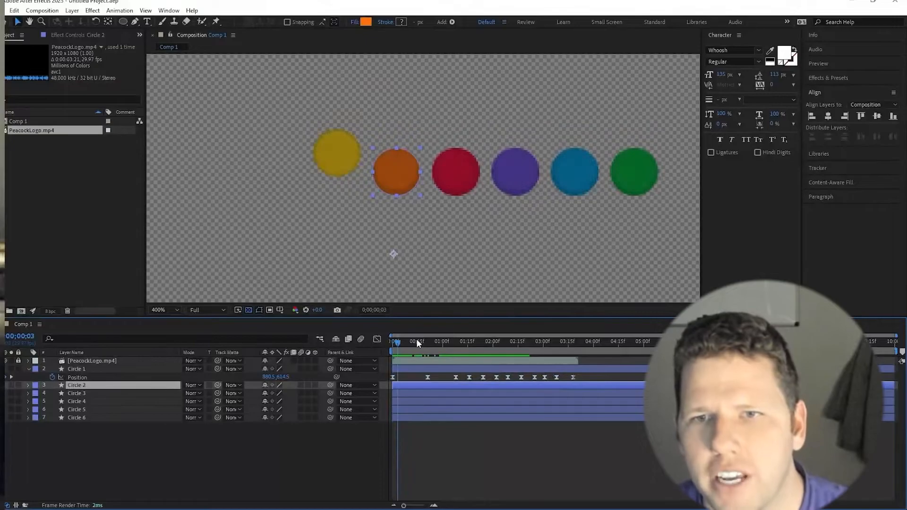
pyautogui.press('pageup')
pyautogui.hotkey('ctrl', 'v')
pyautogui.click(405, 344)
pyautogui.hotkey('ctrl', 'z')
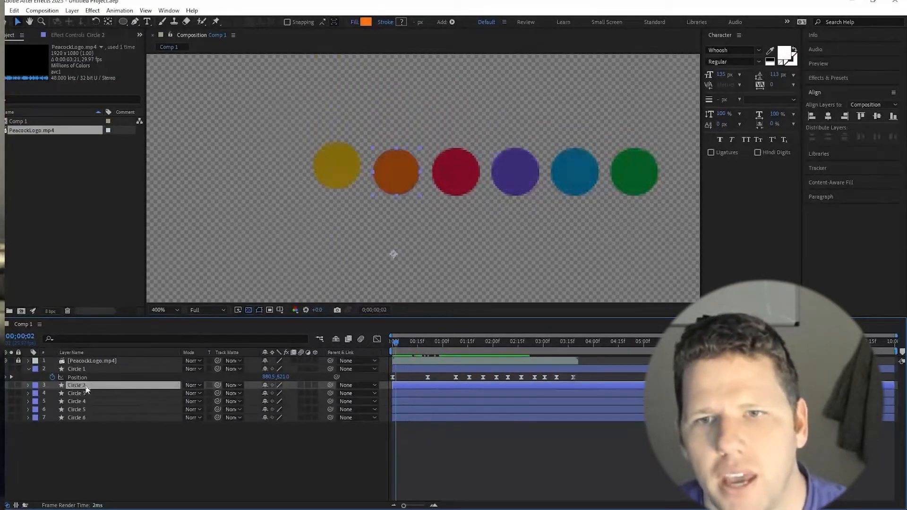
# Step: Copy all of Circle 1's position keyframes, reveal Circle 2's Position property and try out the bounce from frame 2
pyautogui.moveTo(588, 381); pyautogui.dragTo(393, 376)
pyautogui.click(136, 385)
pyautogui.press('p')
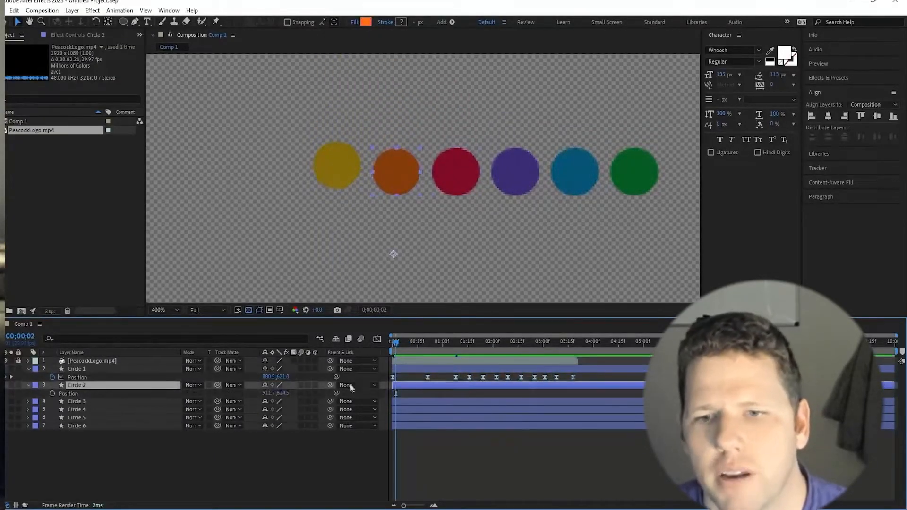
pyautogui.press('space')
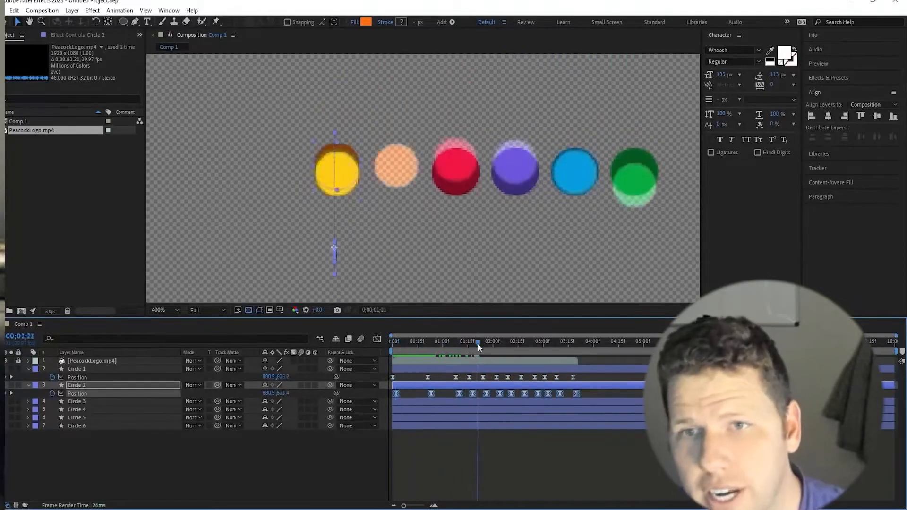
pyautogui.press('space')
# Step: Paste Circle 1's position keyframes onto Circle 2 at frame 3, redoing the paste as needed, and play back the result
pyautogui.moveTo(390, 342); pyautogui.dragTo(398, 341)
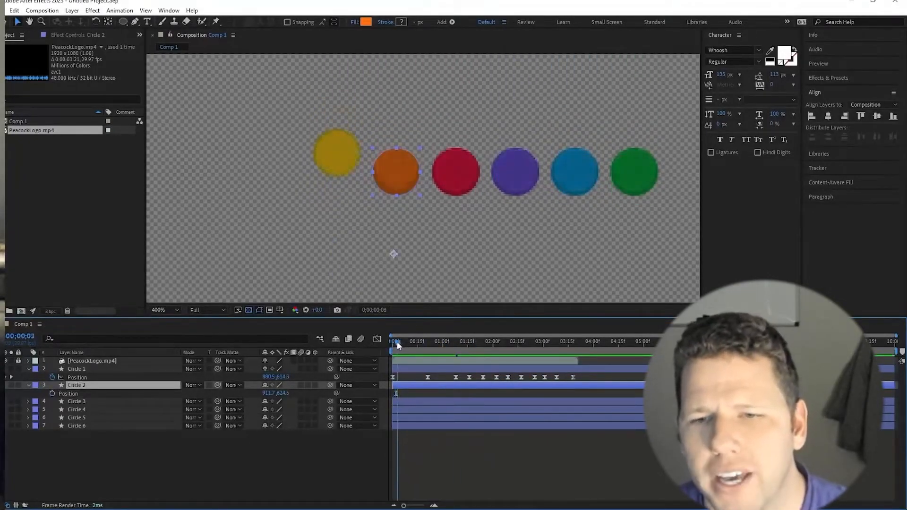
pyautogui.hotkey('ctrl', 'v')
pyautogui.hotkey('ctrl', 'z')
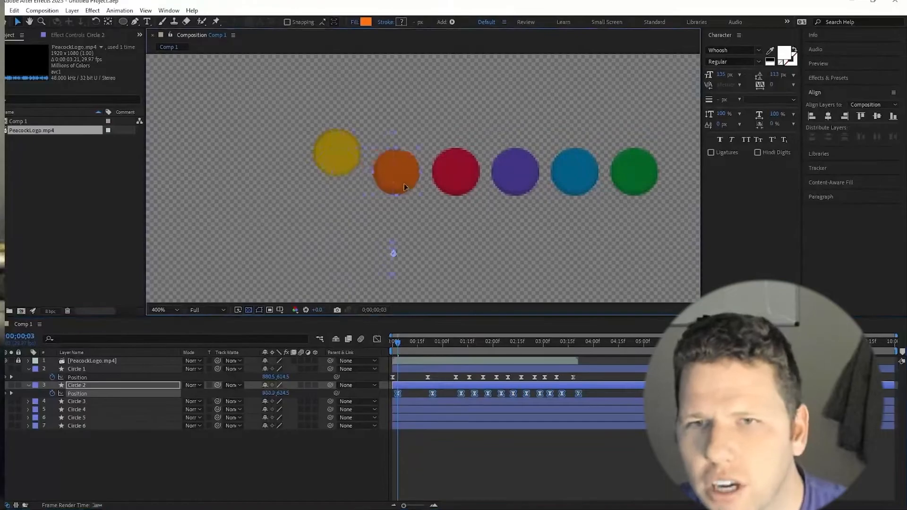
pyautogui.hotkey('ctrl', 'z')
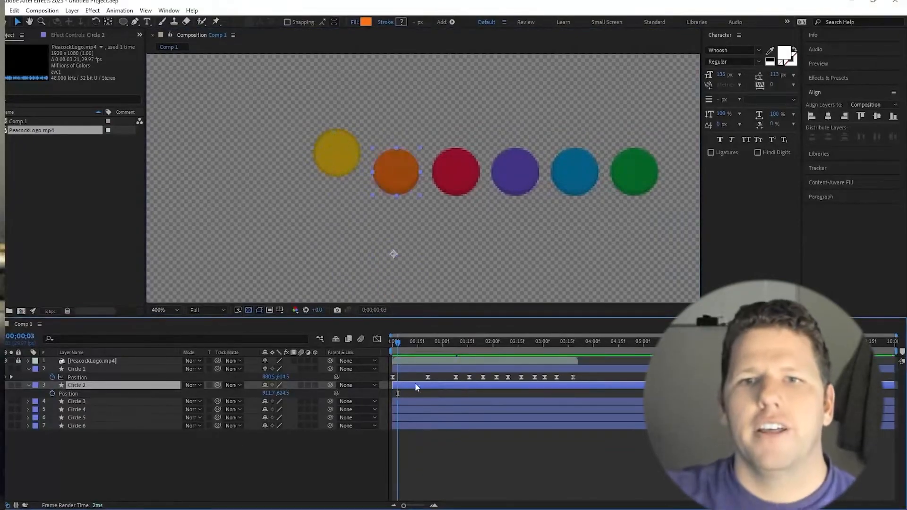
pyautogui.hotkey('ctrl', 'v')
pyautogui.press('space')
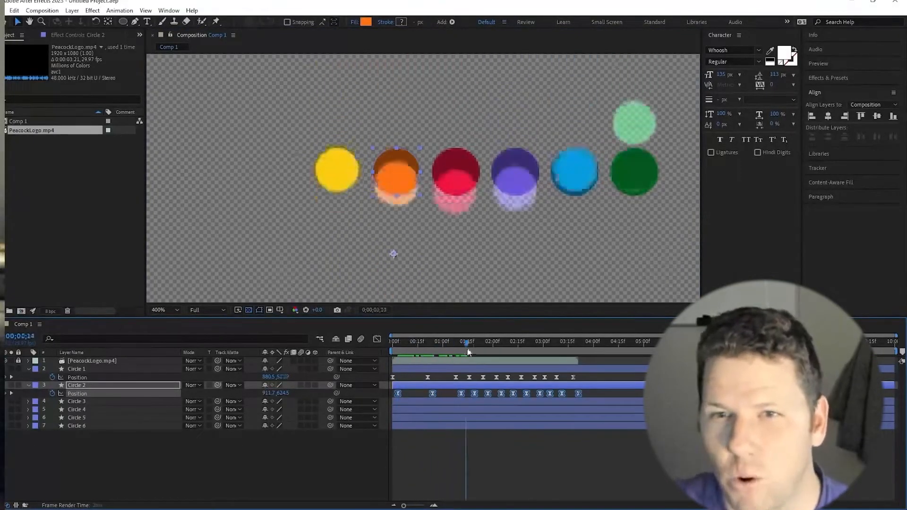
pyautogui.press('space')
# Step: Try to set the X position of Circle 2's pasted keyframes to 911, and undo the change
pyautogui.moveTo(398, 344); pyautogui.dragTo(588, 391)
pyautogui.click(425, 454)
pyautogui.click(269, 394)
pyautogui.write('911')
pyautogui.press('Return')
pyautogui.hotkey('ctrl', 'z')
# Step: Set the X position of each of Circle 2's keyframes in turn to 911.7
pyautogui.moveTo(436, 344); pyautogui.dragTo(392, 347)
pyautogui.click(431, 444)
pyautogui.click(432, 395)
pyautogui.click(271, 393)
pyautogui.click(270, 394)
pyautogui.write('911.7')
pyautogui.press('Return')
pyautogui.click(269, 394)
pyautogui.write('911.7')
pyautogui.press('Return')
pyautogui.click(269, 394)
pyautogui.write('911.7')
pyautogui.click(270, 394)
pyautogui.write('911.7')
pyautogui.click(269, 394)
pyautogui.write('911.7')
pyautogui.click(270, 394)
pyautogui.write('911.7')
pyautogui.click(270, 394)
pyautogui.write('911.7')
pyautogui.click(269, 394)
pyautogui.write('911.7')
pyautogui.click(270, 393)
pyautogui.write('911.7')
pyautogui.press('Return')
# Step: Shorten the work area to end just past the PeacockLogo.mp4 footage and play back both circles' bounces
pyautogui.scroll(-1, 452, 246)
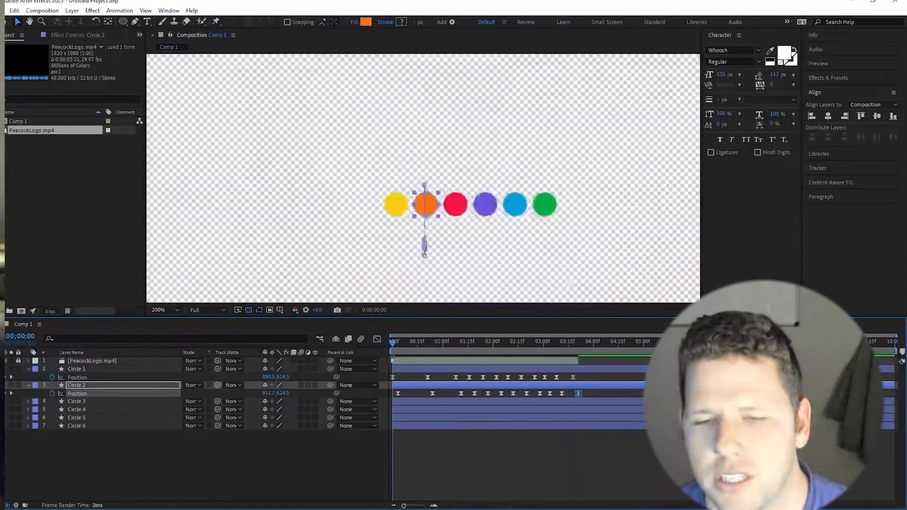
pyautogui.press('space')
pyautogui.press('space')
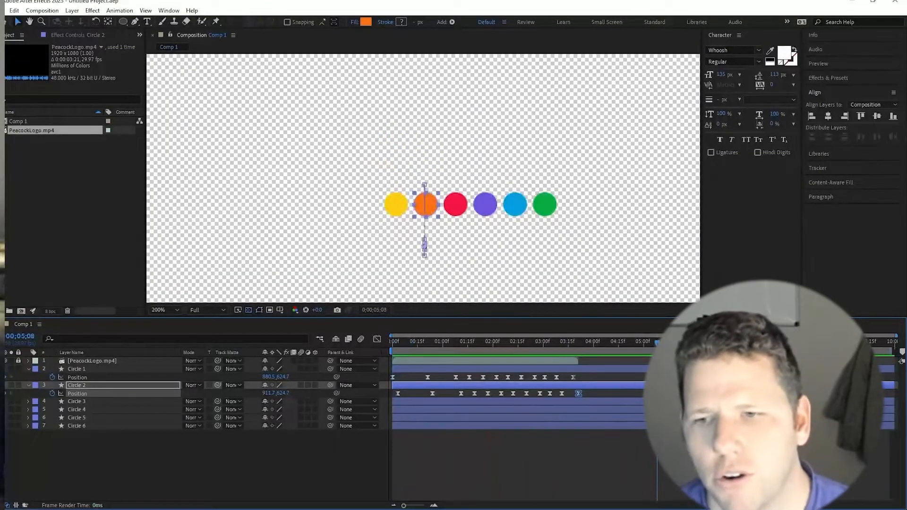
pyautogui.press('space')
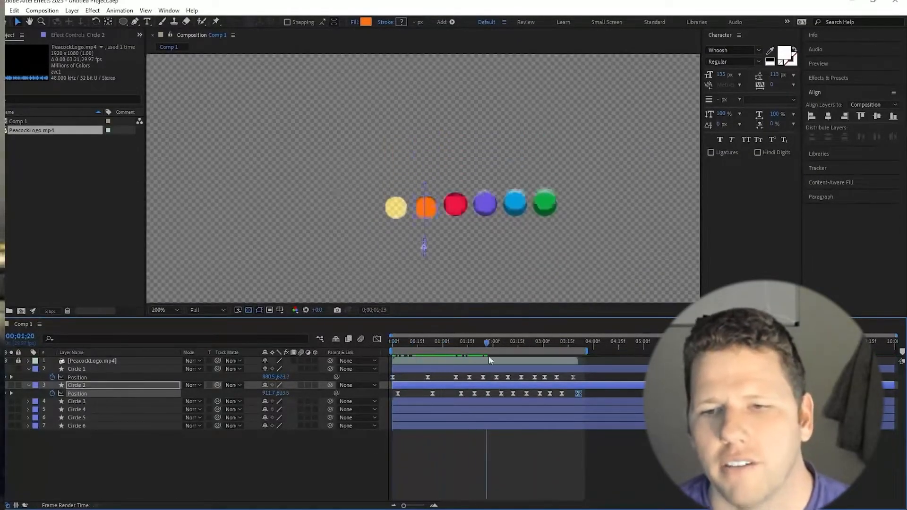
pyautogui.press('space')
# Step: Shift all of Circle 2's position keyframes one frame earlier and check the timing against the footage
pyautogui.moveTo(586, 391); pyautogui.dragTo(394, 401)
pyautogui.hotkey('alt', 'Left')
pyautogui.moveTo(403, 343)
pyautogui.mouseDown()
pyautogui.moveTo(490, 345)
pyautogui.moveTo(394, 341)
pyautogui.moveTo(401, 340)
pyautogui.mouseUp()
# Step: Collapse Circle 1's properties and leave only Circle 2's keyframed Position property revealed
pyautogui.click(78, 369)
pyautogui.press('u')
pyautogui.click(81, 377)
pyautogui.press('u')
pyautogui.click(77, 385)
pyautogui.click(28, 385)
pyautogui.click(76, 378)
pyautogui.press('u')
# Step: Try to paste the bounce onto Circle 3 and play it back
pyautogui.click(77, 393)
pyautogui.press('p')
pyautogui.hotkey('ctrl', 'v')
pyautogui.press('space')
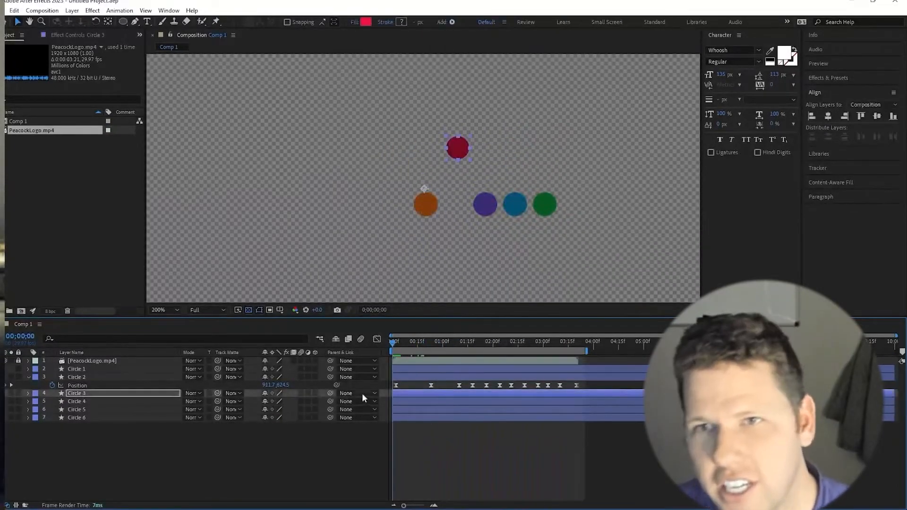
# Step: Try the paste on Circle 3 again at frame 5 with its Position revealed, and undo the duplicate layer
pyautogui.scroll(3, 453, 210)
pyautogui.click(399, 341)
pyautogui.moveTo(398, 342); pyautogui.dragTo(401, 341)
pyautogui.hotkey('alt', 'shift', 'p')
pyautogui.hotkey('ctrl', 'v')
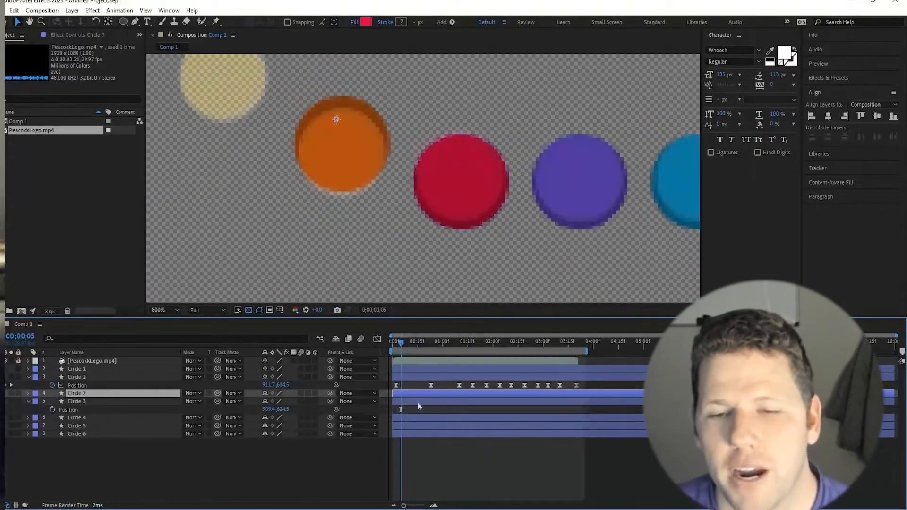
pyautogui.scroll(-1, 425, 241)
pyautogui.hotkey('ctrl', 'z')
# Step: Copy Circle 2's position keyframes onto Circle 3, starting two frames after Circle 2's, and play back the match with the footage
pyautogui.moveTo(584, 388); pyautogui.dragTo(354, 386)
pyautogui.hotkey('ctrl', 'c')
pyautogui.click(408, 394)
pyautogui.hotkey('ctrl', 'v')
pyautogui.moveTo(402, 342)
pyautogui.mouseDown()
pyautogui.moveTo(567, 349)
pyautogui.moveTo(401, 352)
pyautogui.moveTo(436, 341)
pyautogui.moveTo(461, 347)
pyautogui.moveTo(401, 353)
pyautogui.moveTo(411, 350)
pyautogui.mouseUp()
pyautogui.scroll(1, 449, 214)
pyautogui.scroll(-2, 430, 268)
pyautogui.press('space')
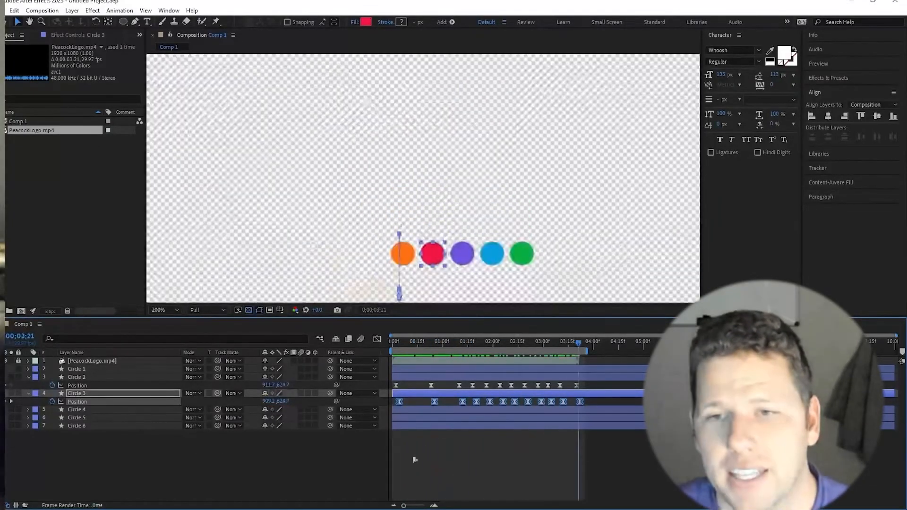
# Step: Reveal Circle 4's Position property and paste Circle 3's keyframes onto it, starting two frames after Circle 3's
pyautogui.click(182, 410)
pyautogui.press('p')
pyautogui.click(404, 348)
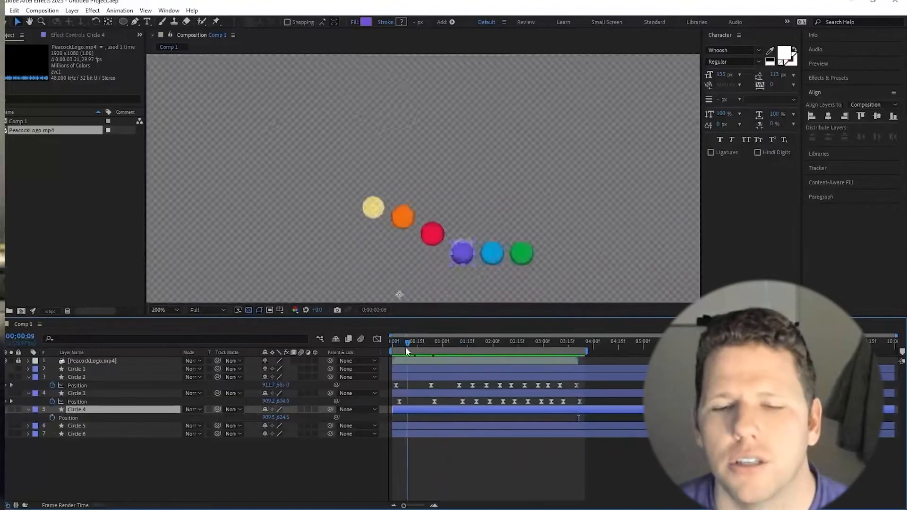
pyautogui.moveTo(405, 349); pyautogui.dragTo(403, 349)
pyautogui.moveTo(590, 403); pyautogui.dragTo(394, 399)
pyautogui.click(381, 412)
pyautogui.hotkey('ctrl', 'v')
# Step: Paste the bounce keyframes onto Circle 5's Position at frame 8, align it with the blue dot at X 910.7 and preview
pyautogui.moveTo(401, 341)
pyautogui.mouseDown()
pyautogui.moveTo(456, 348)
pyautogui.moveTo(395, 343)
pyautogui.moveTo(404, 353)
pyautogui.mouseUp()
pyautogui.click(95, 427)
pyautogui.press('p')
pyautogui.click(115, 432)
pyautogui.hotkey('ctrl', 'v')
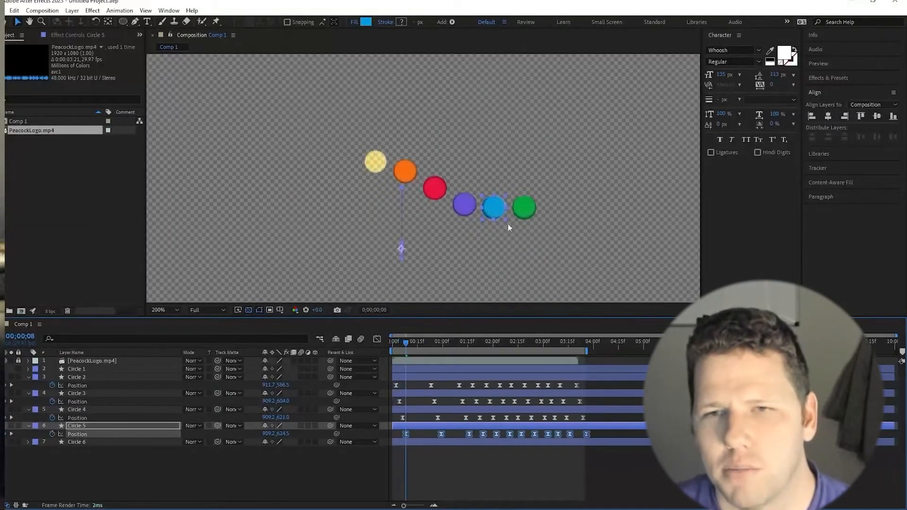
pyautogui.scroll(2, 505, 222)
pyautogui.press('space')
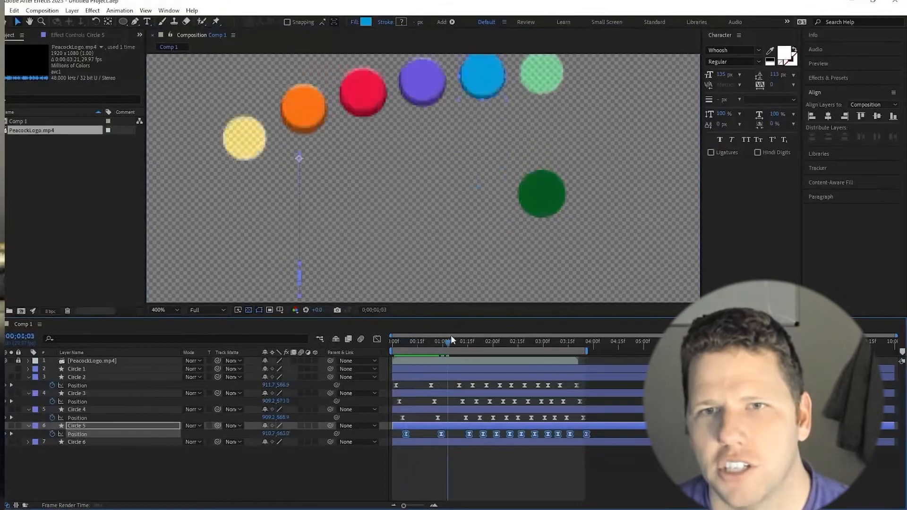
pyautogui.press('space')
# Step: Paste the bounce keyframes onto Circle 6 and shift it over the green dot to X about 911.9
pyautogui.click(84, 443)
pyautogui.hotkey('ctrl', 'v')
pyautogui.moveTo(551, 190); pyautogui.dragTo(555, 191)
# Step: Return to the start, hide the PeacockLogo.mp4 footage and reveal the position keyframes of Circle 1 through Circle 6
pyautogui.scroll(-2, 449, 238)
pyautogui.moveTo(398, 342)
pyautogui.mouseDown()
pyautogui.moveTo(556, 343)
pyautogui.moveTo(391, 344)
pyautogui.mouseUp()
pyautogui.click(1, 361)
pyautogui.click(105, 370)
pyautogui.keyDown('shift'); pyautogui.click(101, 443); pyautogui.keyUp('shift')
pyautogui.press('u')
pyautogui.press('u')
# Step: Open the preview settings and play back all six bouncing circles without the footage
pyautogui.press('space')
pyautogui.click(834, 63)
pyautogui.click(834, 121)
pyautogui.press('space')
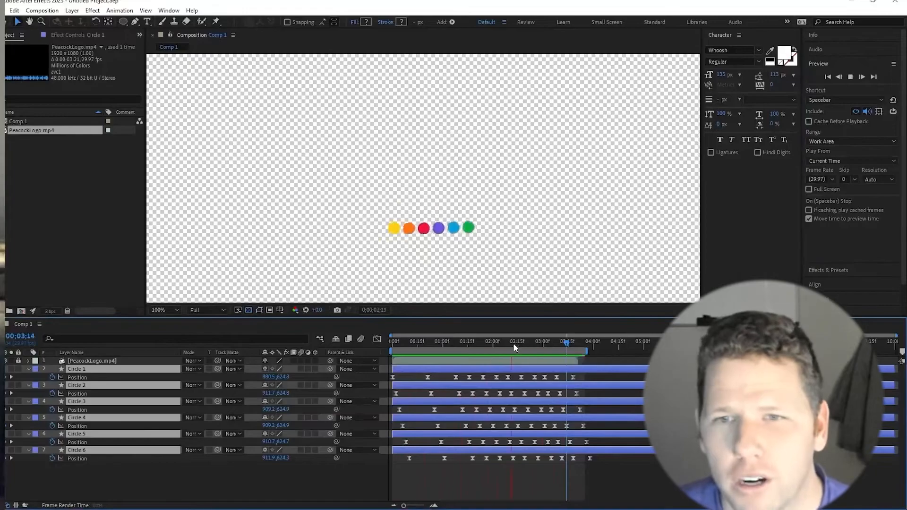
pyautogui.press('space')
# Step: Create a black solid and place it beneath all the circle layers as the background
pyautogui.scroll(-3, 519, 160)
pyautogui.moveTo(556, 158); pyautogui.dragTo(511, 170)
pyautogui.rightClick(182, 472)
pyautogui.moveTo(222, 358)
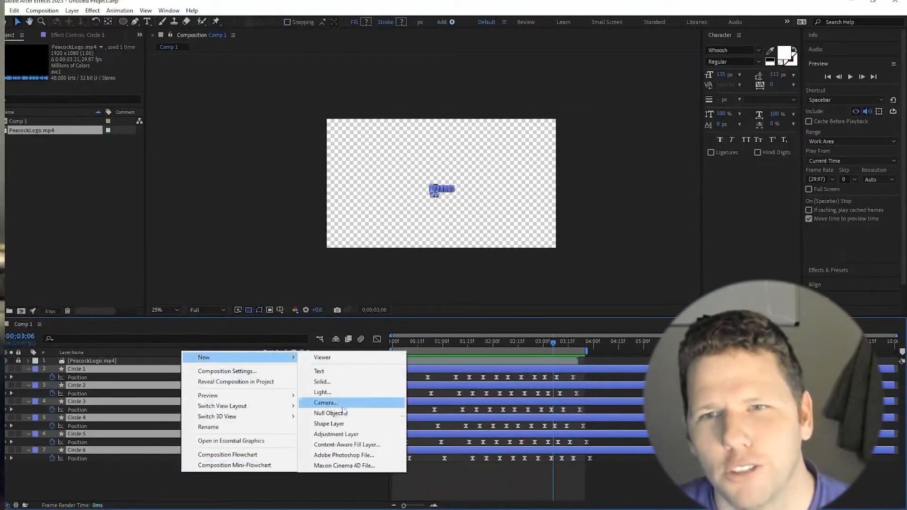
pyautogui.click(338, 383)
pyautogui.click(411, 221)
pyautogui.moveTo(569, 265); pyautogui.dragTo(593, 291)
pyautogui.click(676, 168)
pyautogui.click(452, 247)
pyautogui.moveTo(100, 370); pyautogui.dragTo(101, 468)
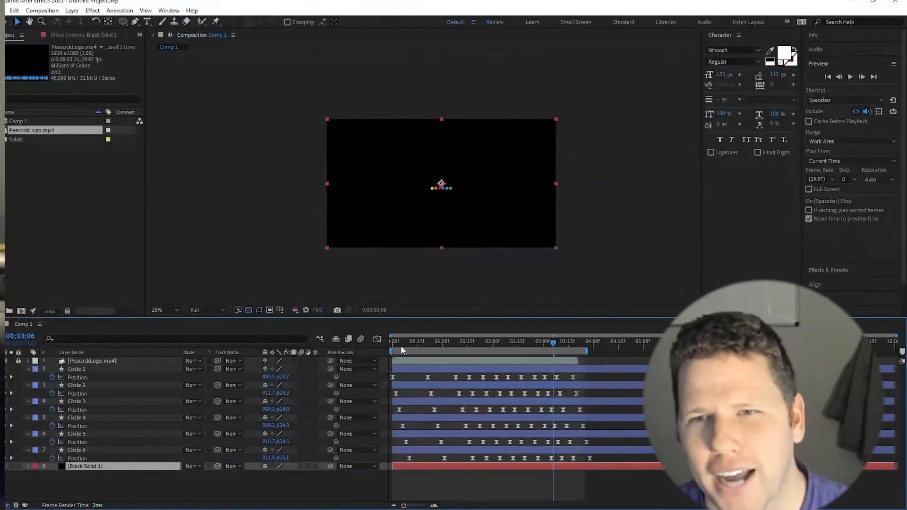
# Step: Play back the circles over black and turn off playing cached frames when a preview is stopped
pyautogui.click(432, 355)
pyautogui.press('space')
pyautogui.press('space')
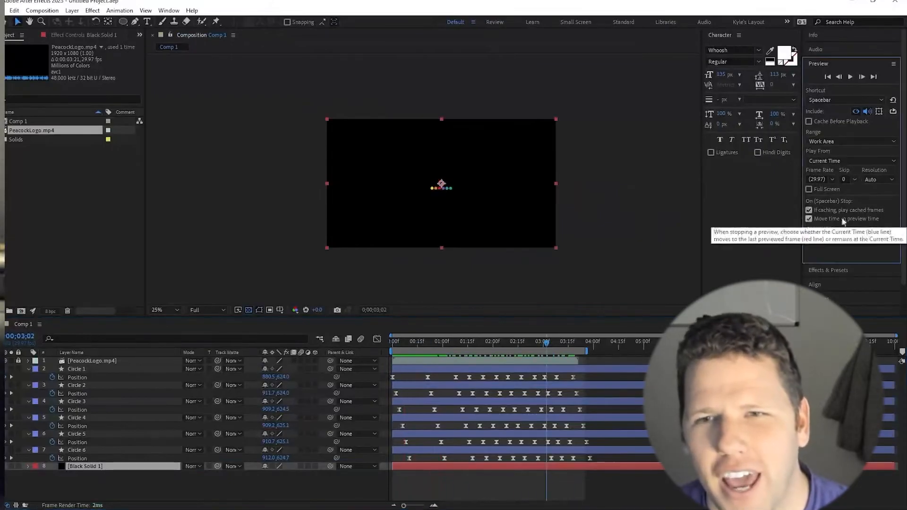
pyautogui.click(810, 211)
pyautogui.press('space')
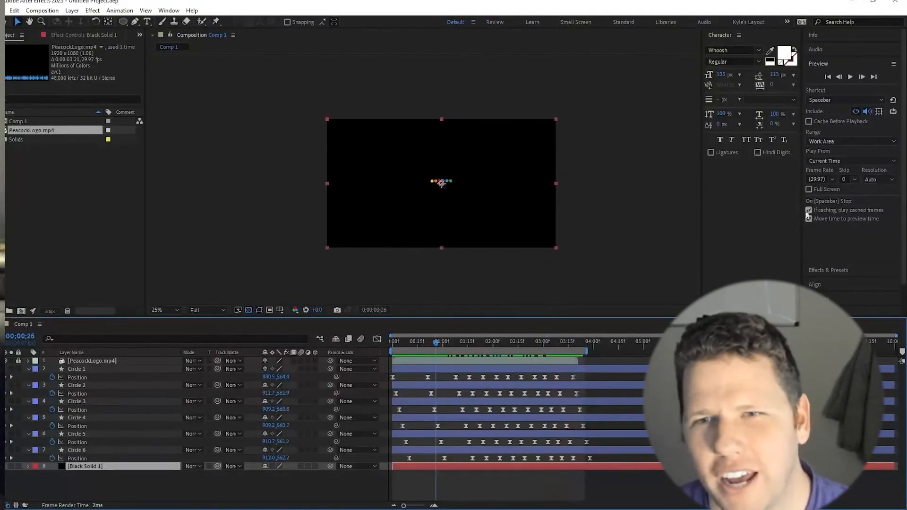
# Step: Collapse the keyframes of Circle 1 through Circle 6, deselect the layers and scrub through the animation
pyautogui.click(89, 450)
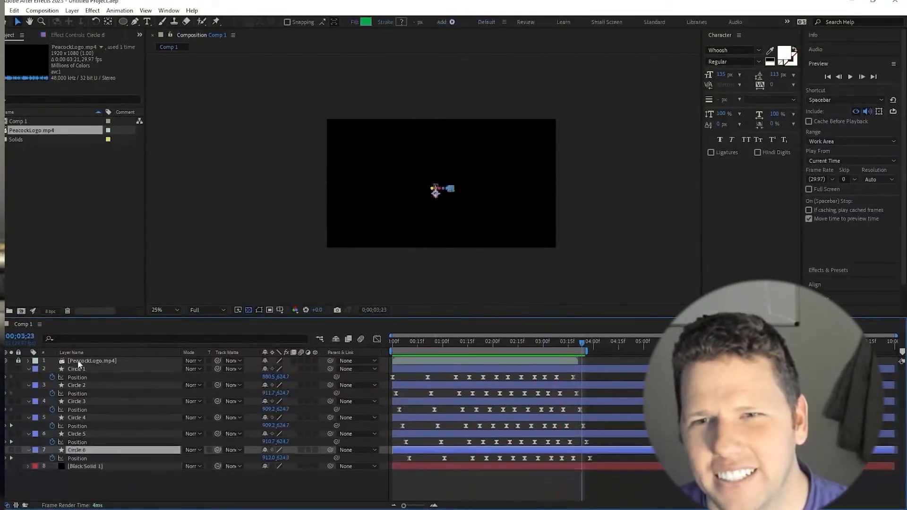
pyautogui.keyDown('shift'); pyautogui.click(77, 368); pyautogui.keyUp('shift')
pyautogui.press('u')
pyautogui.click(364, 480)
pyautogui.moveTo(462, 344); pyautogui.dragTo(489, 345)
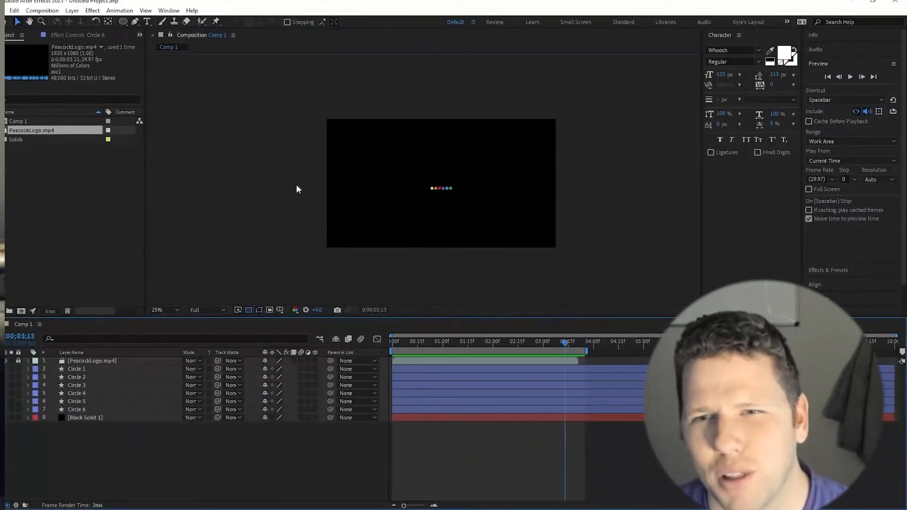